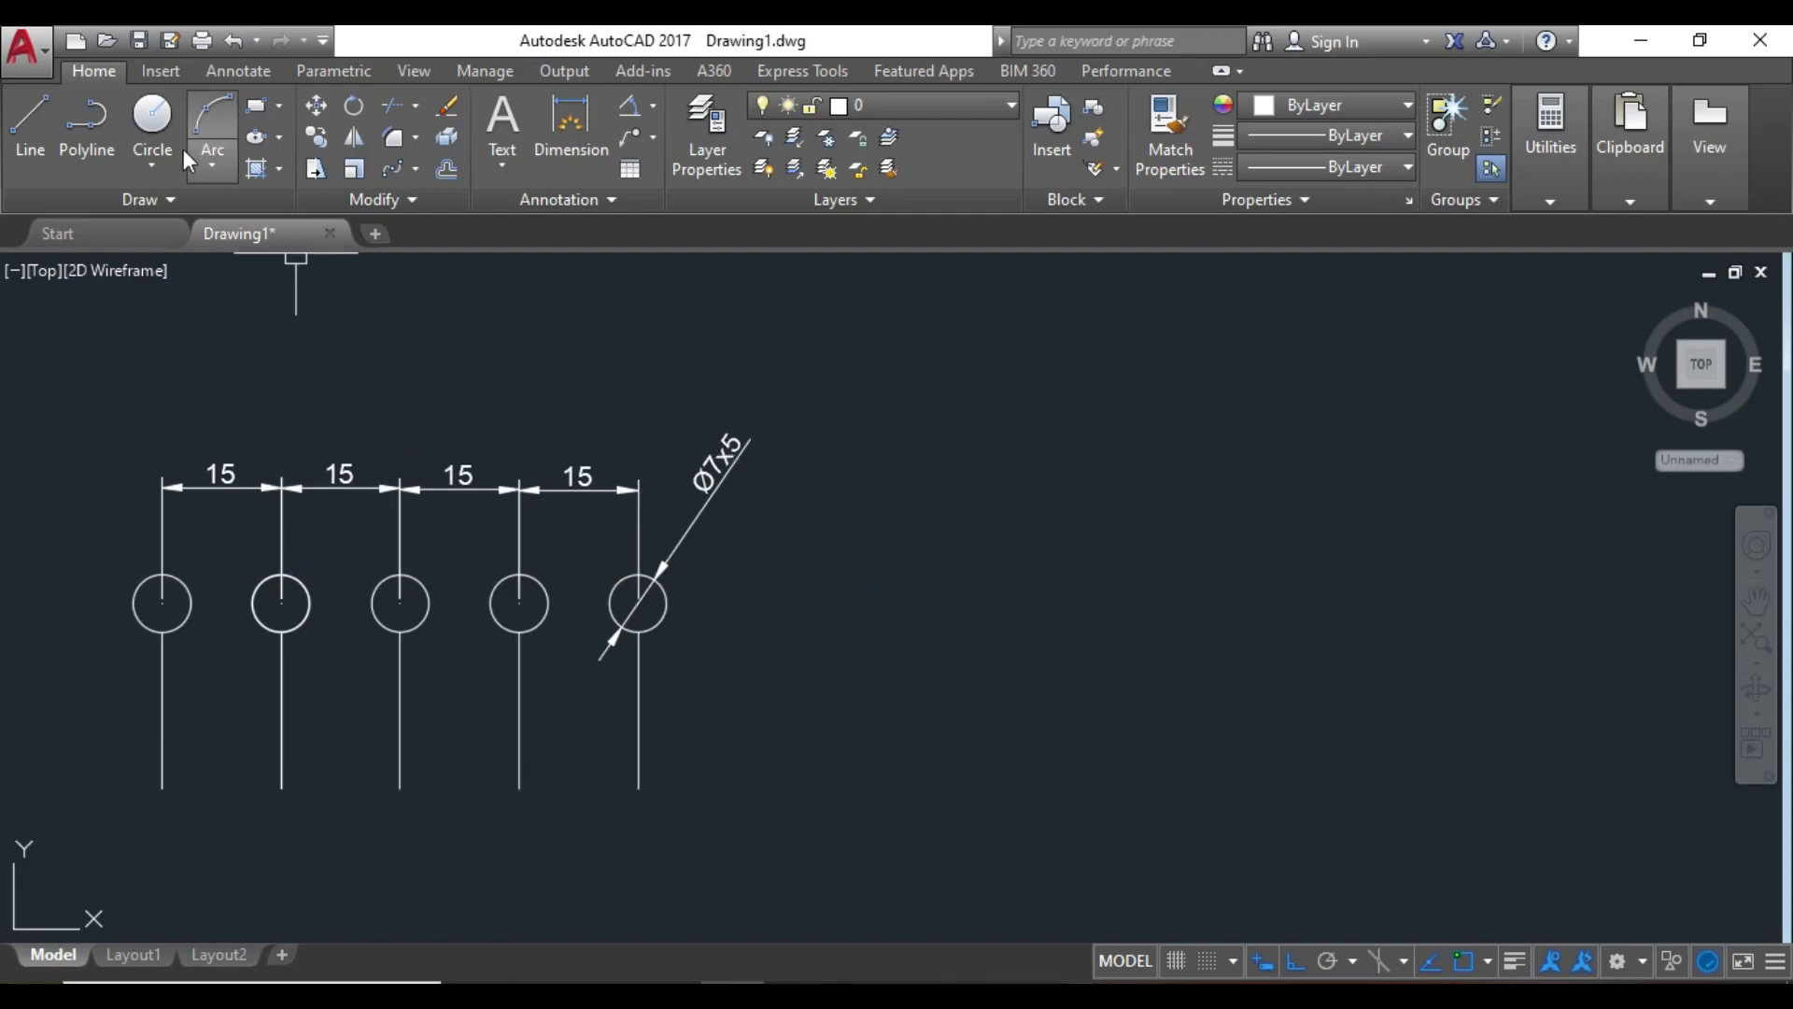
Draw a Ø7 circle to the right of the dimensioned five-circle reference row.
left_click(140, 118)
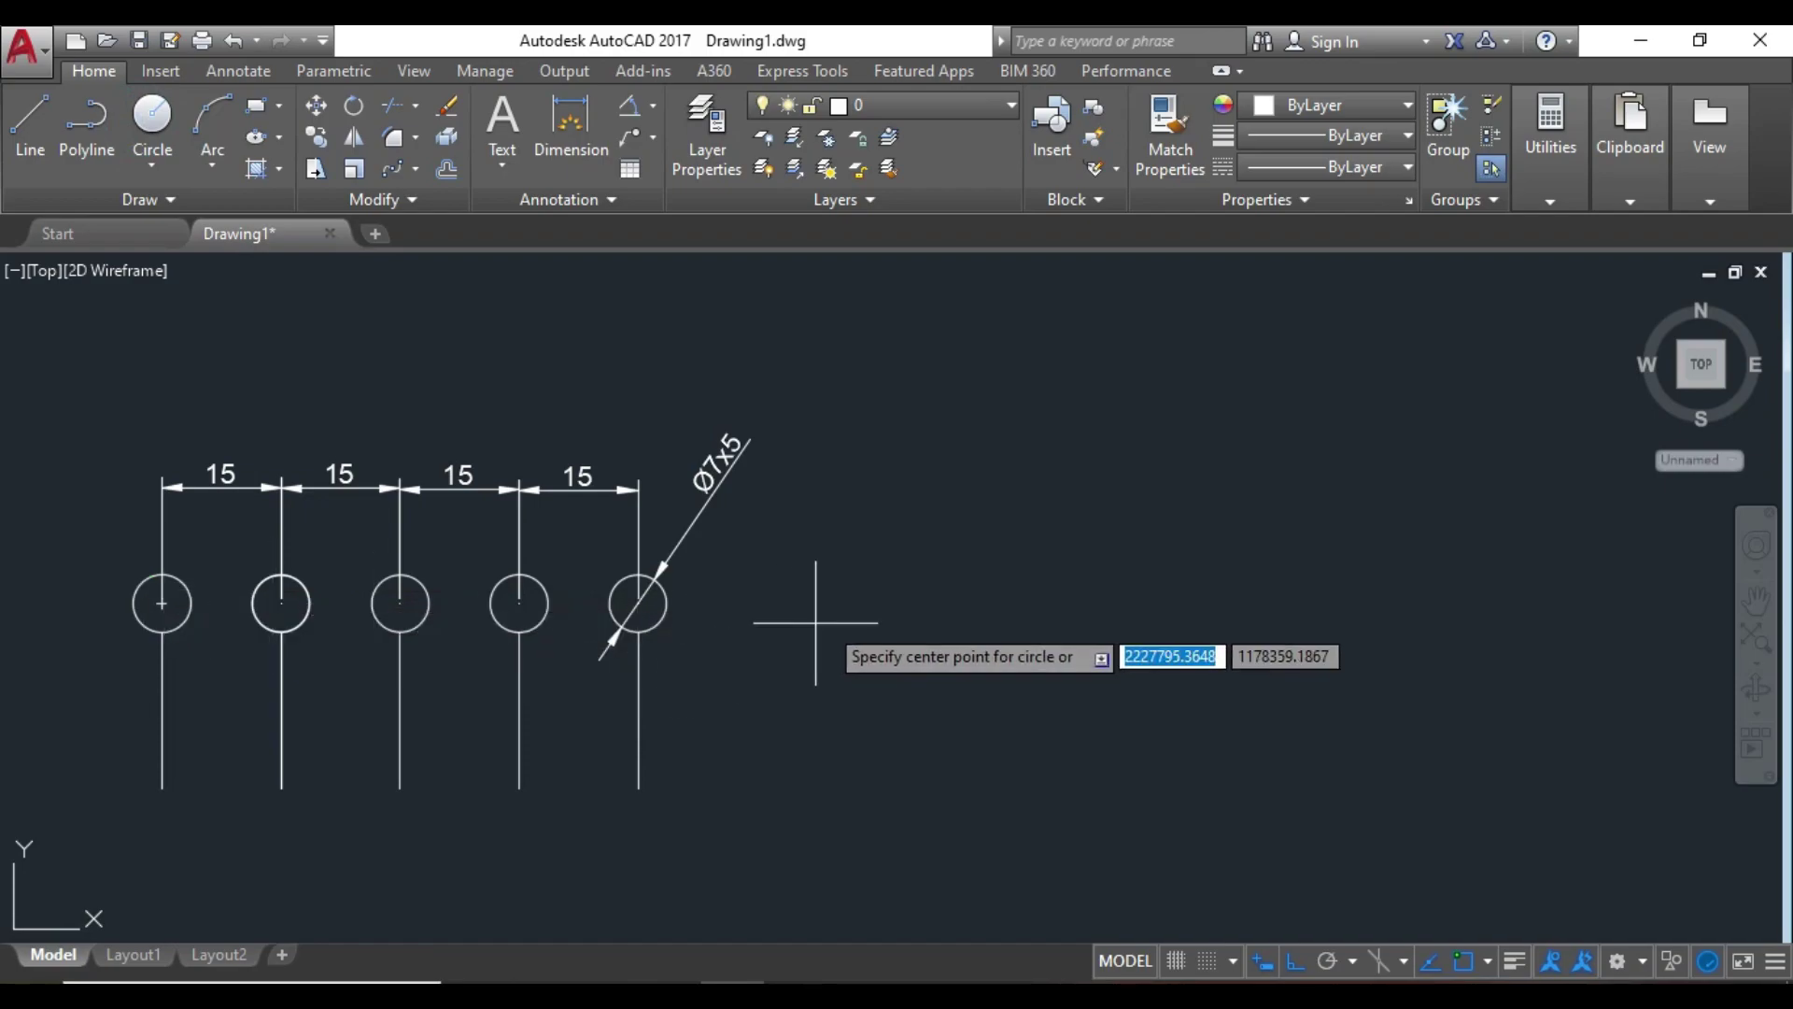
left_click(857, 599)
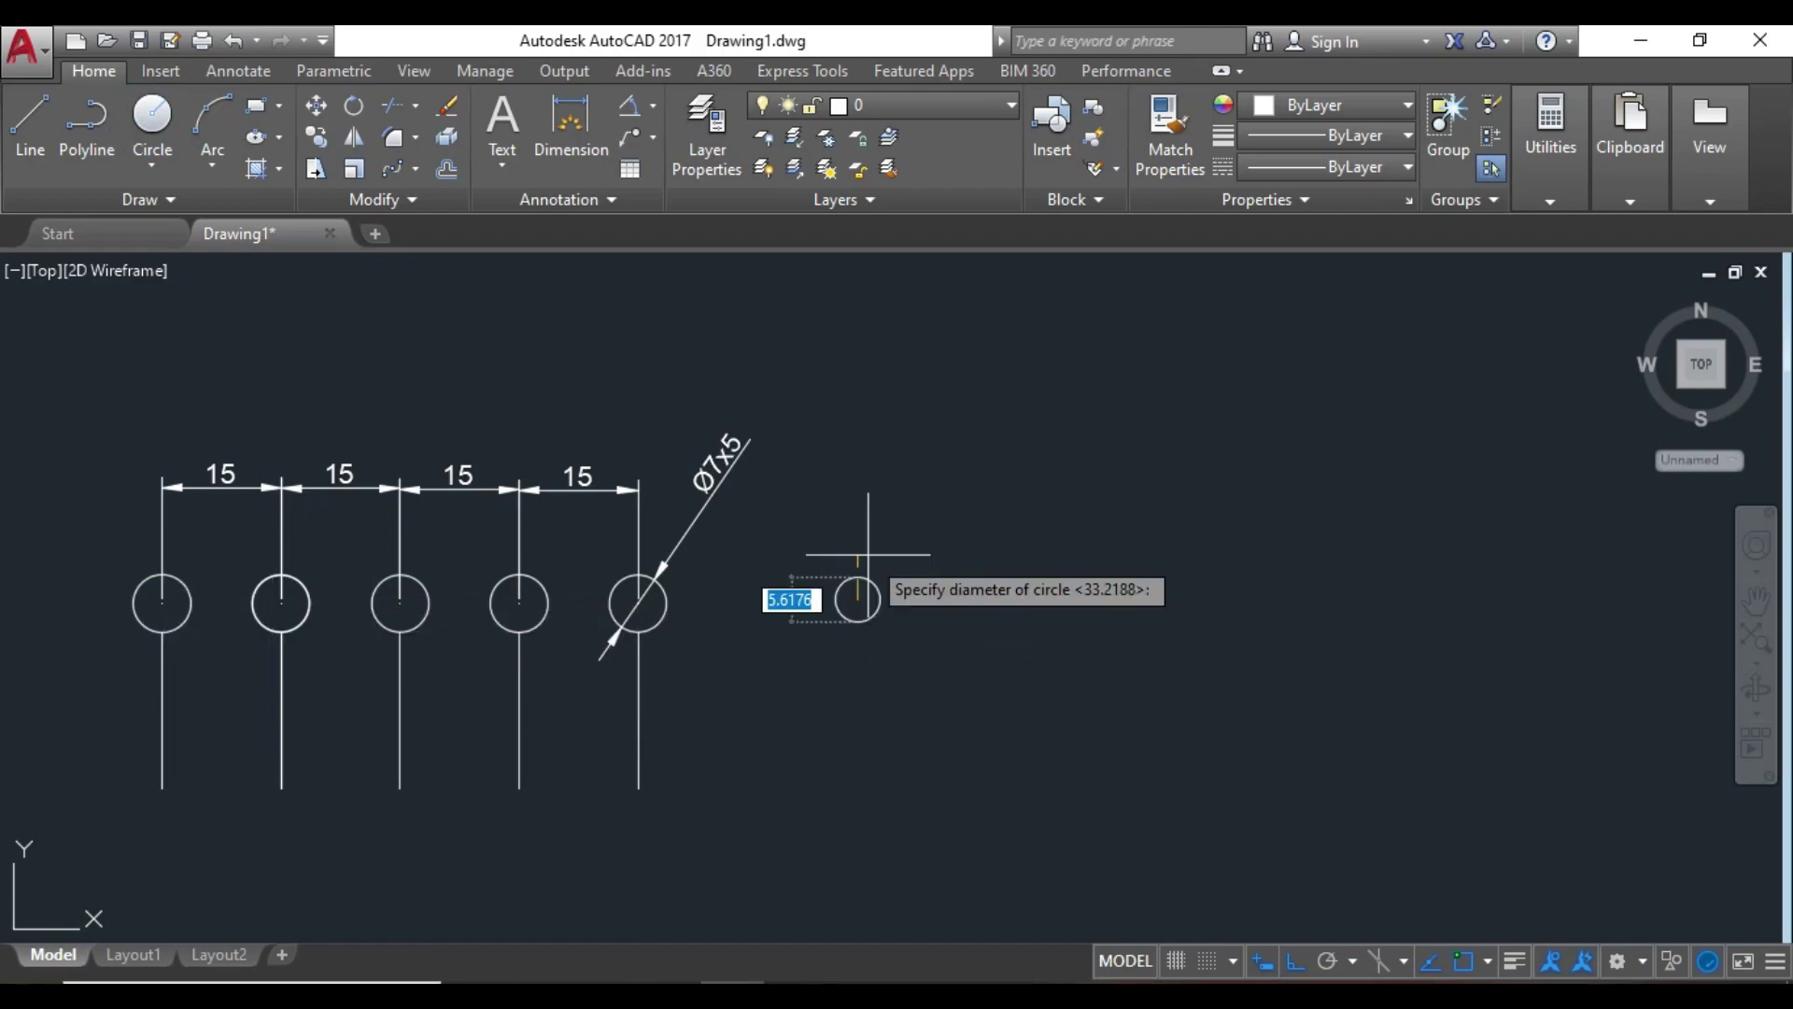
type("7")
key("Return")
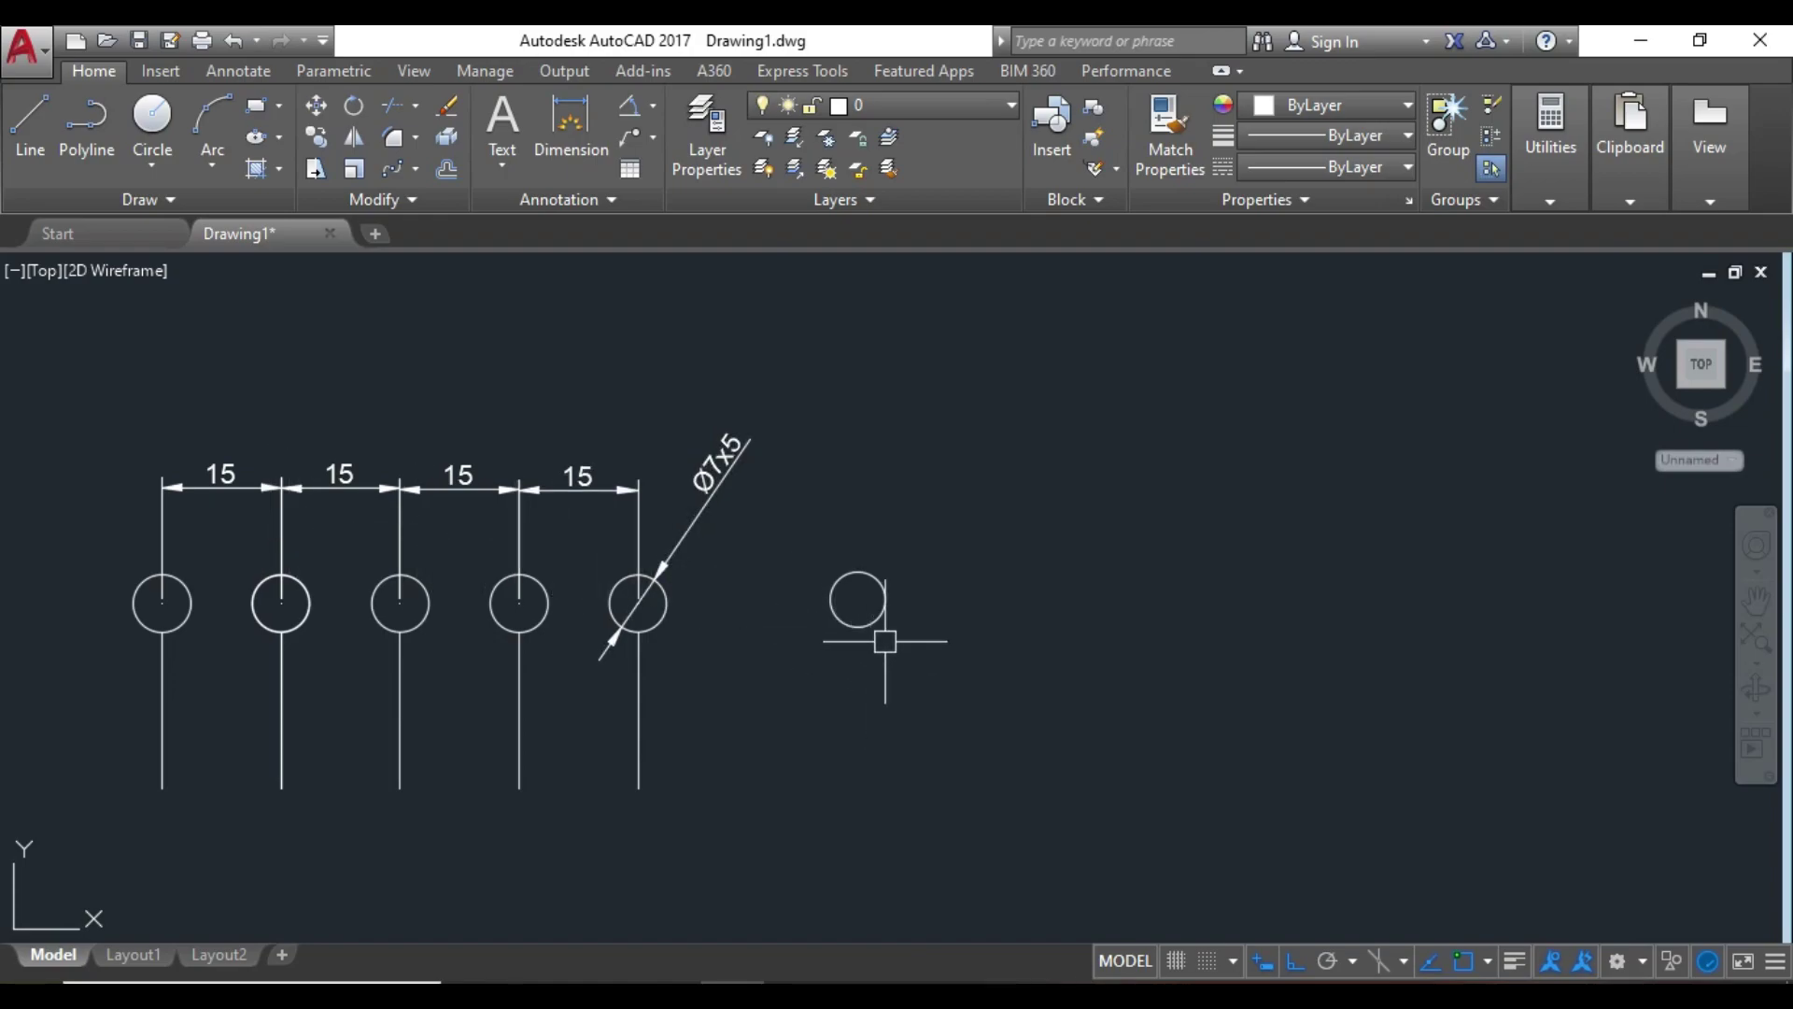
Select the new circle and copy it 15 units to the right from its centre.
left_click(822, 659)
left_click(961, 373)
left_click(949, 640)
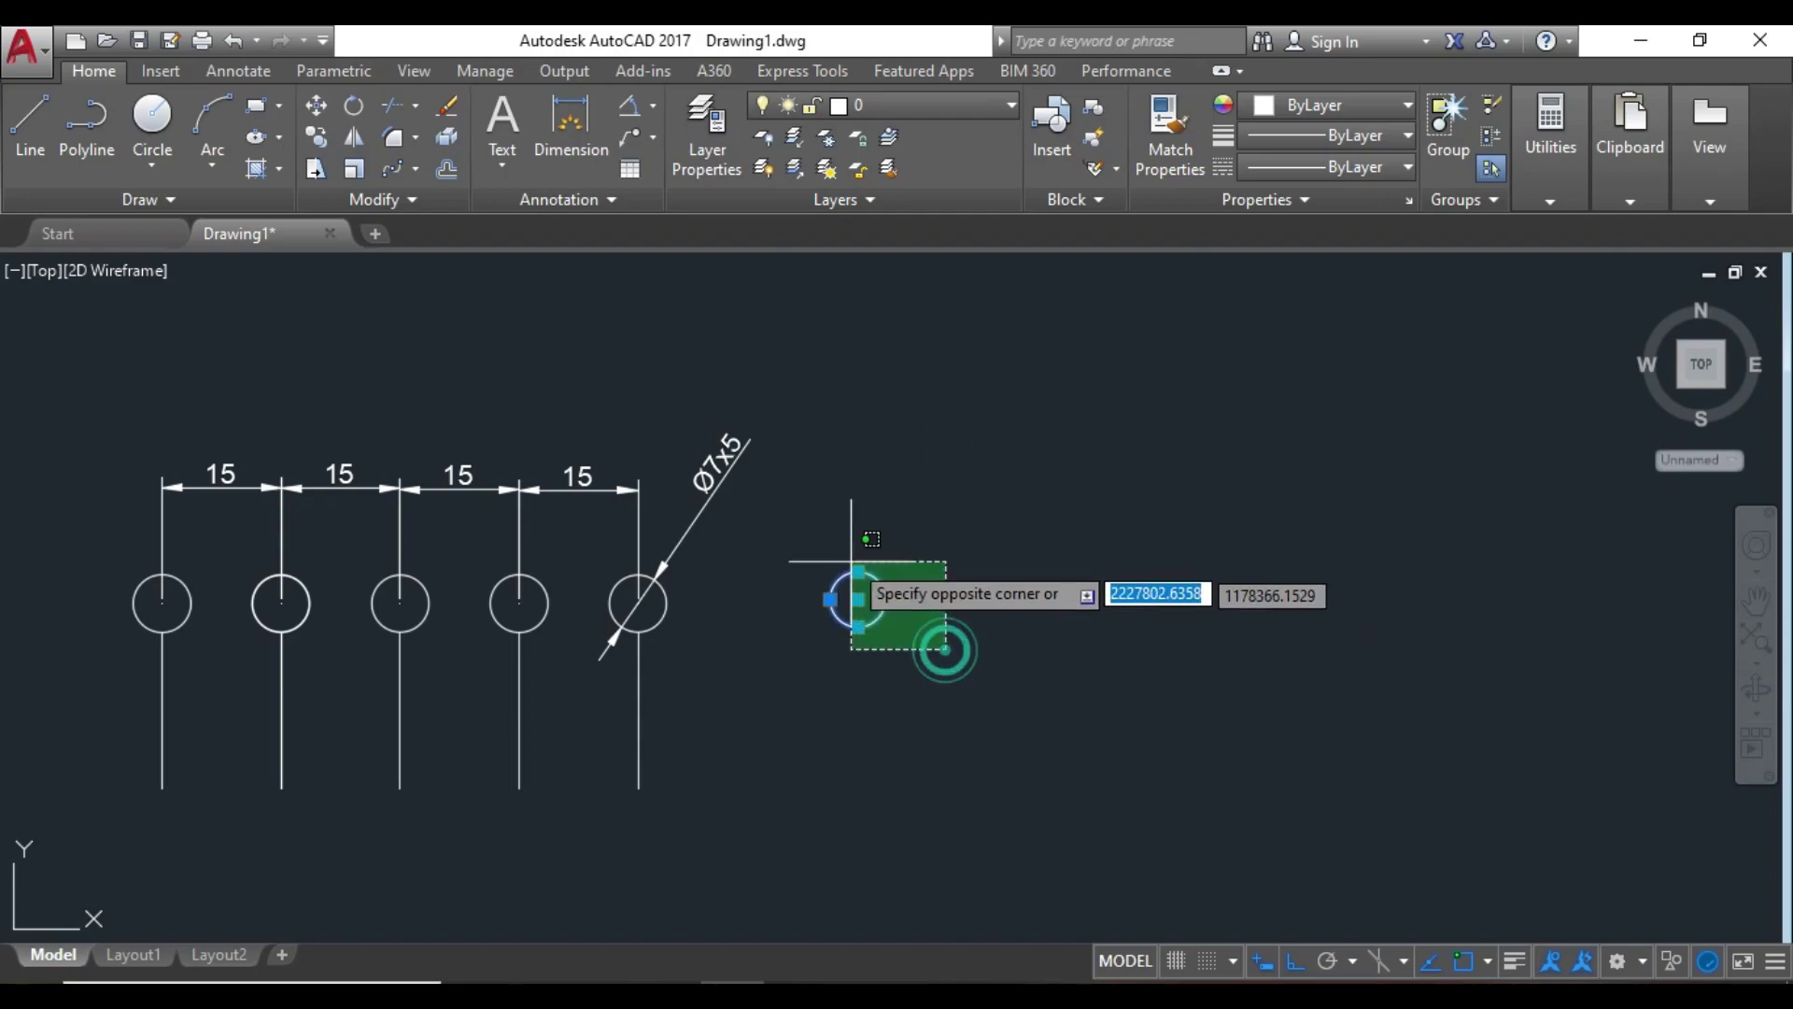
left_click(803, 536)
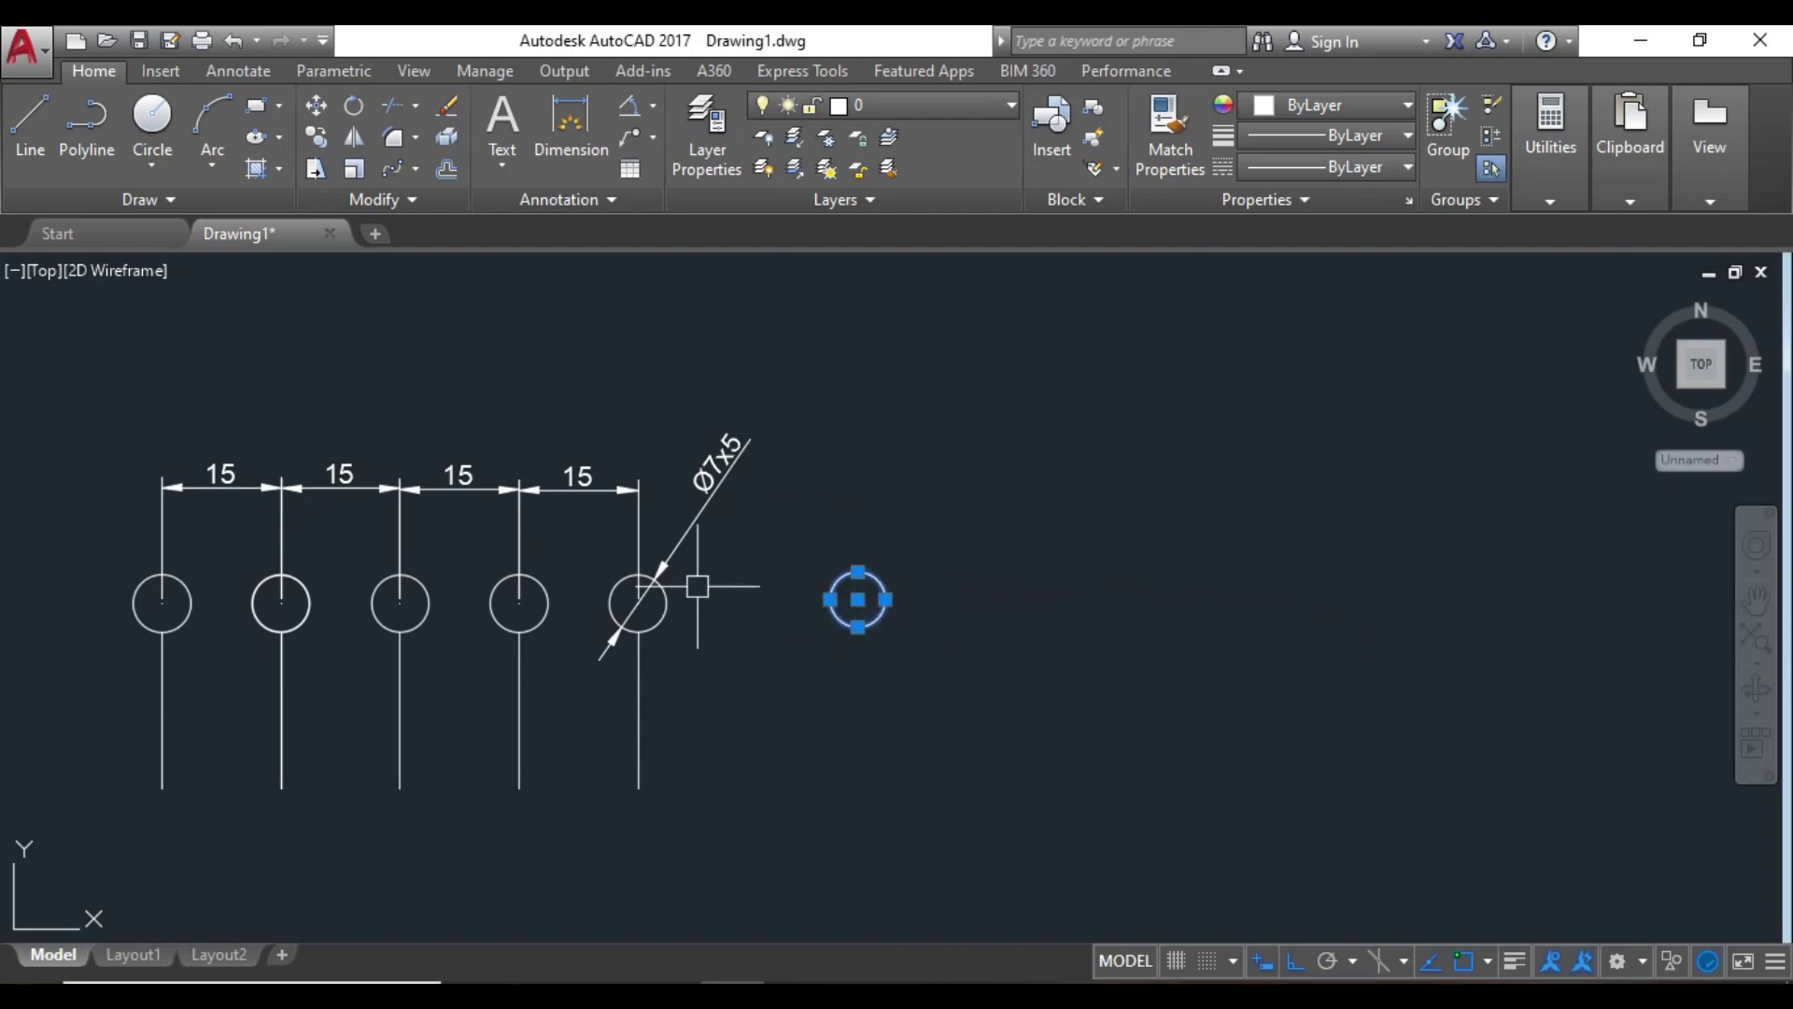
type("co")
key("Return")
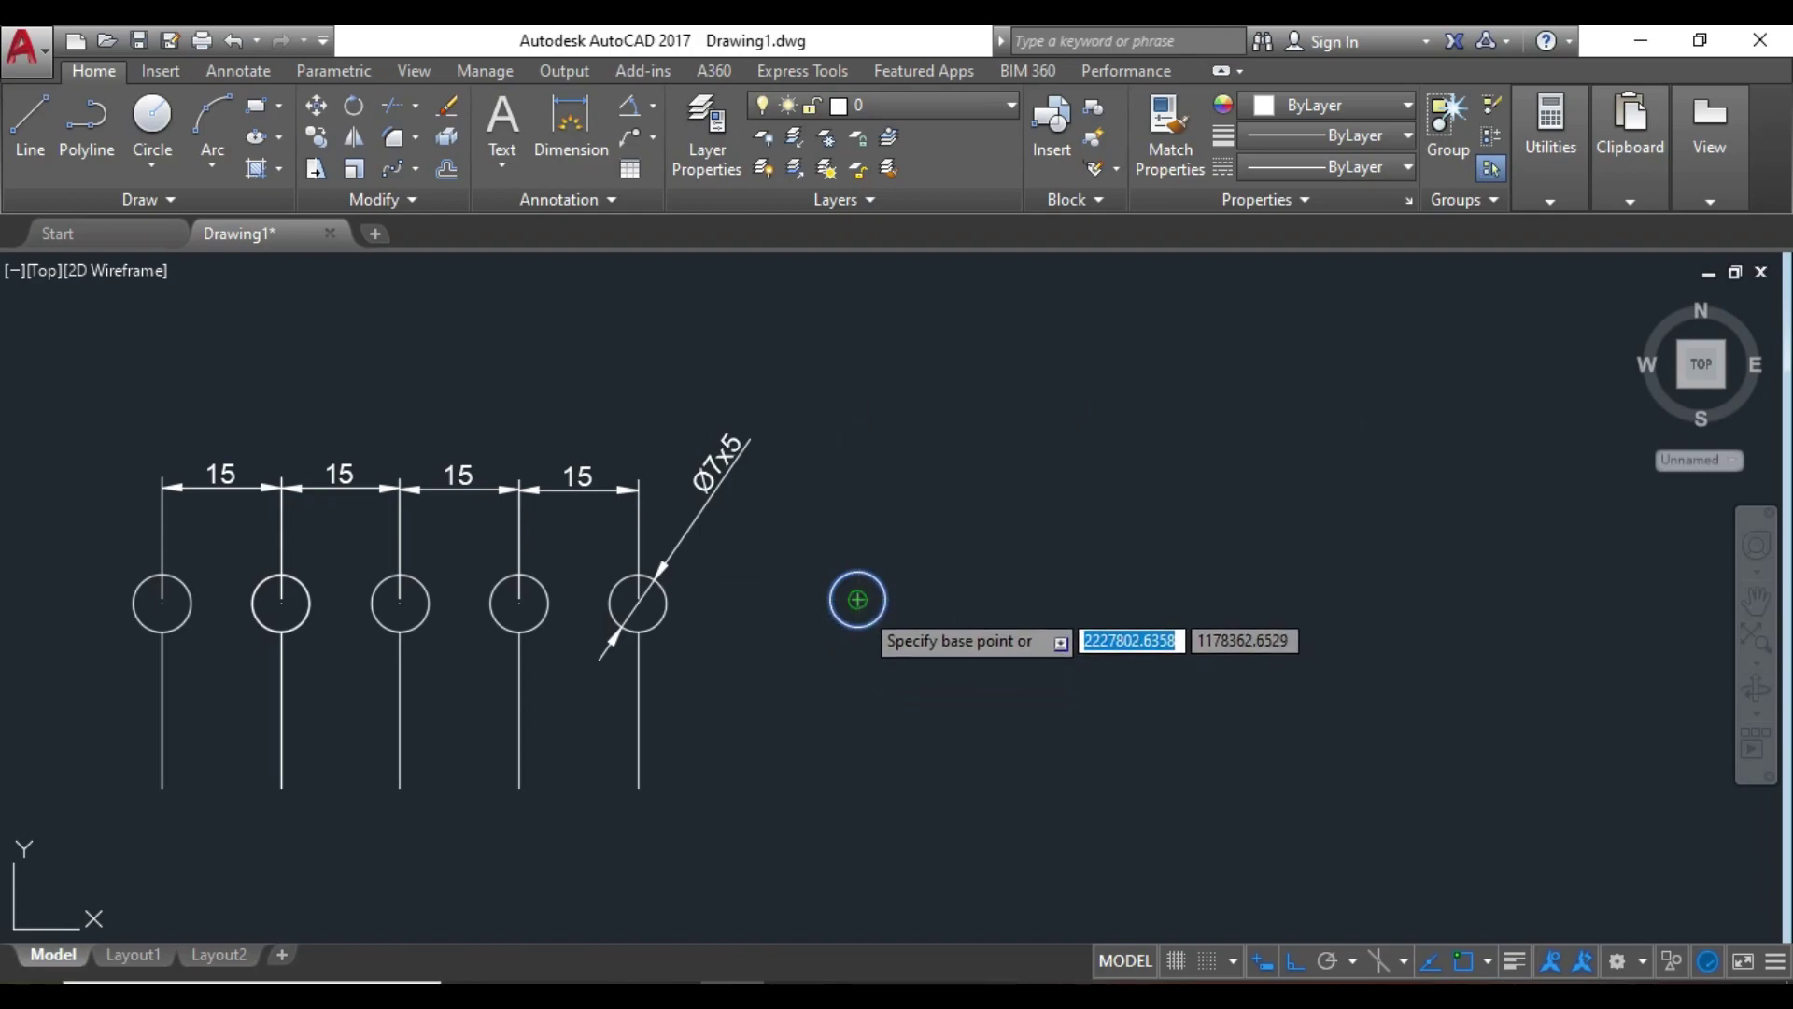
left_click(857, 599)
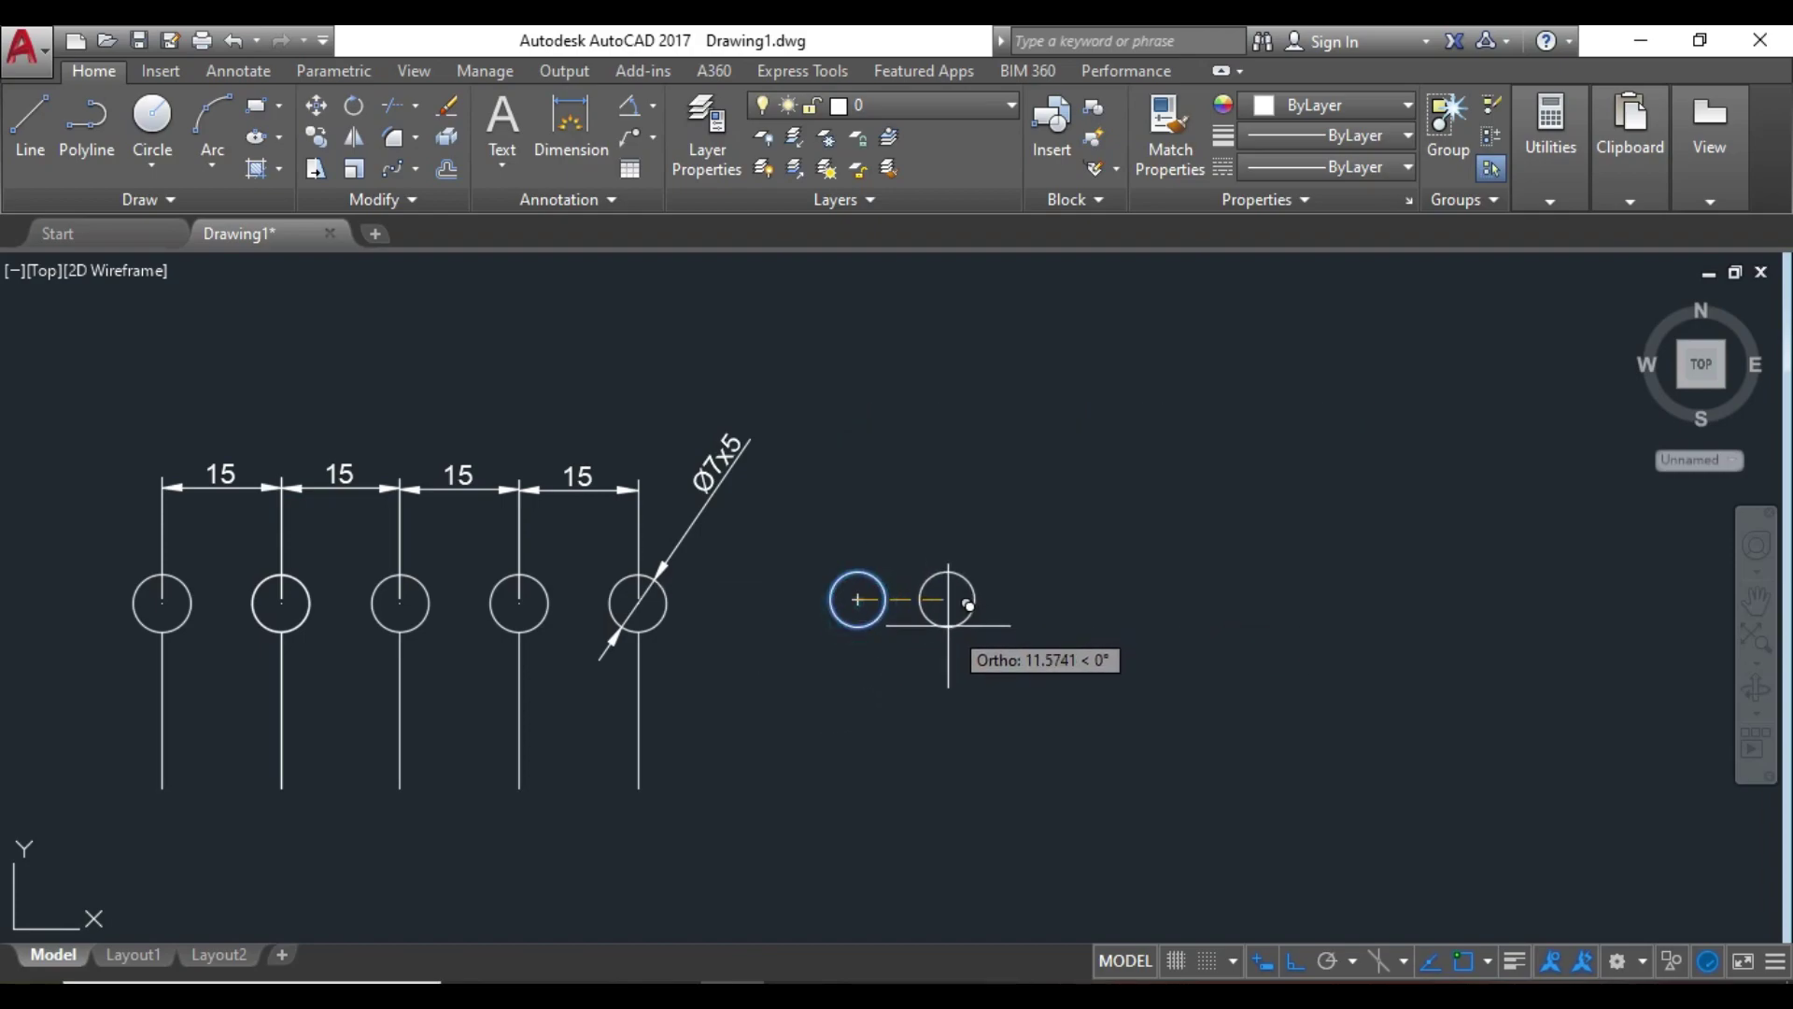
type("15")
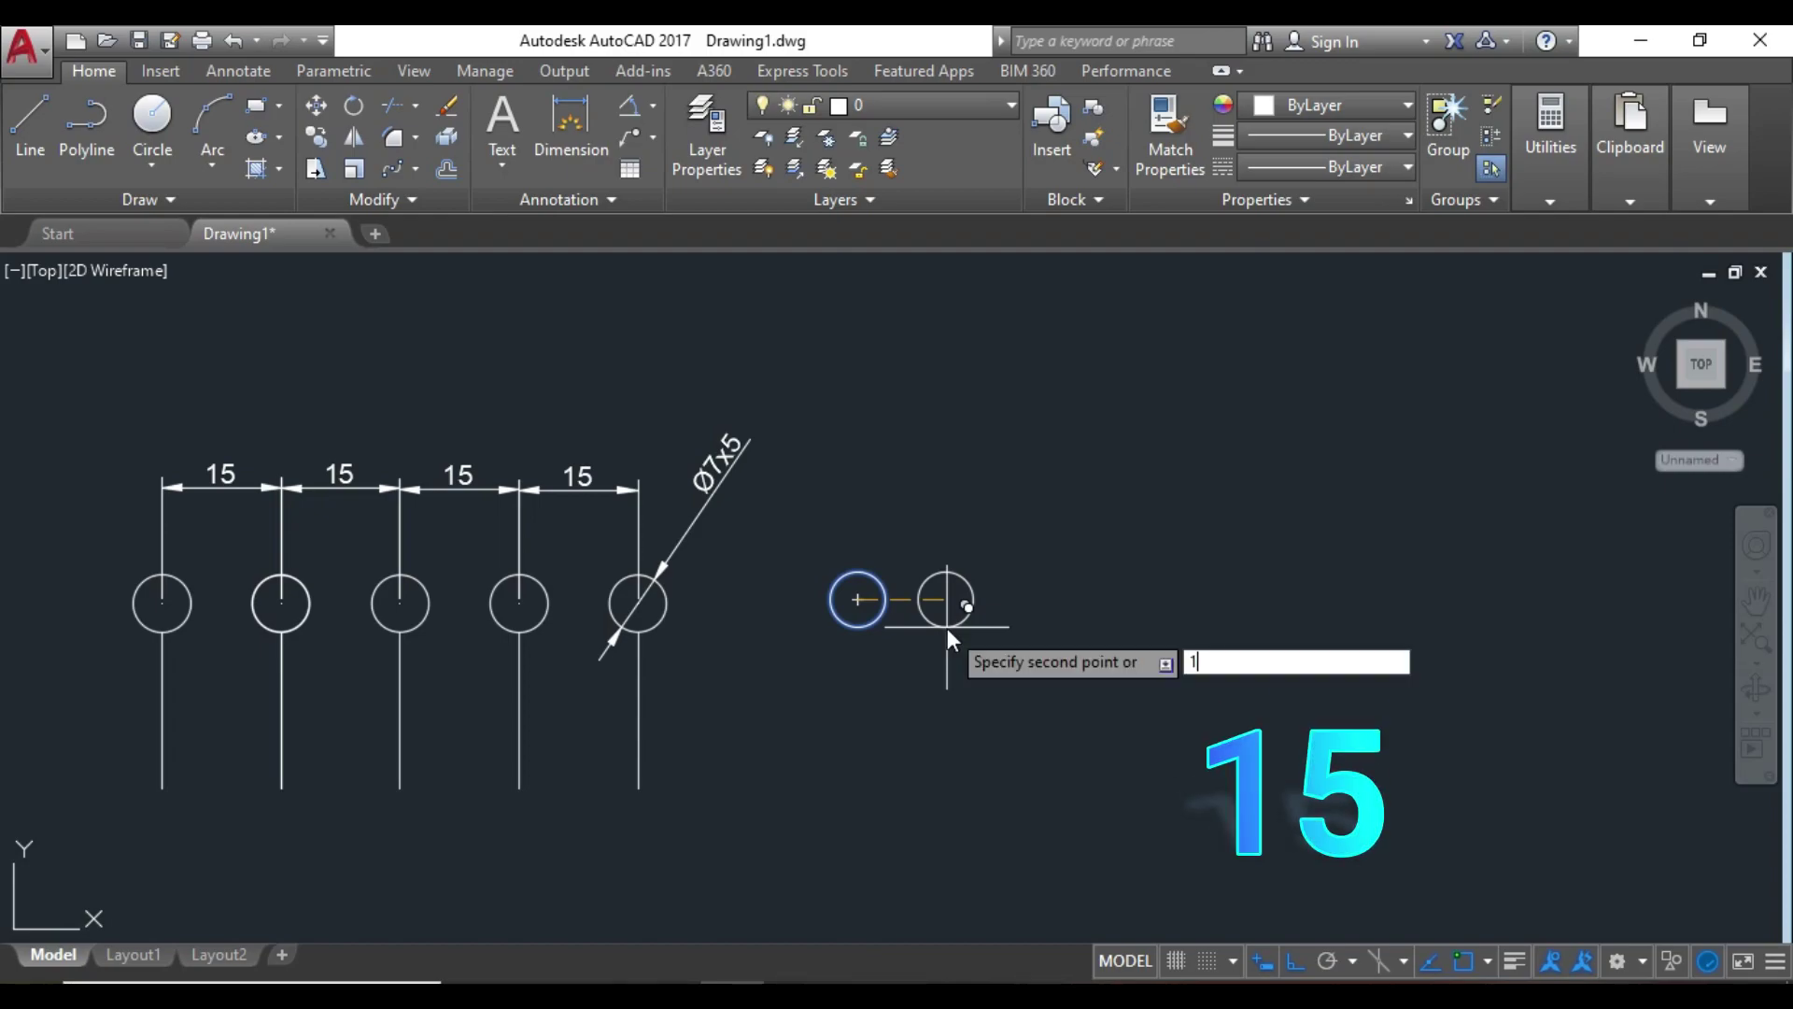
key("Return")
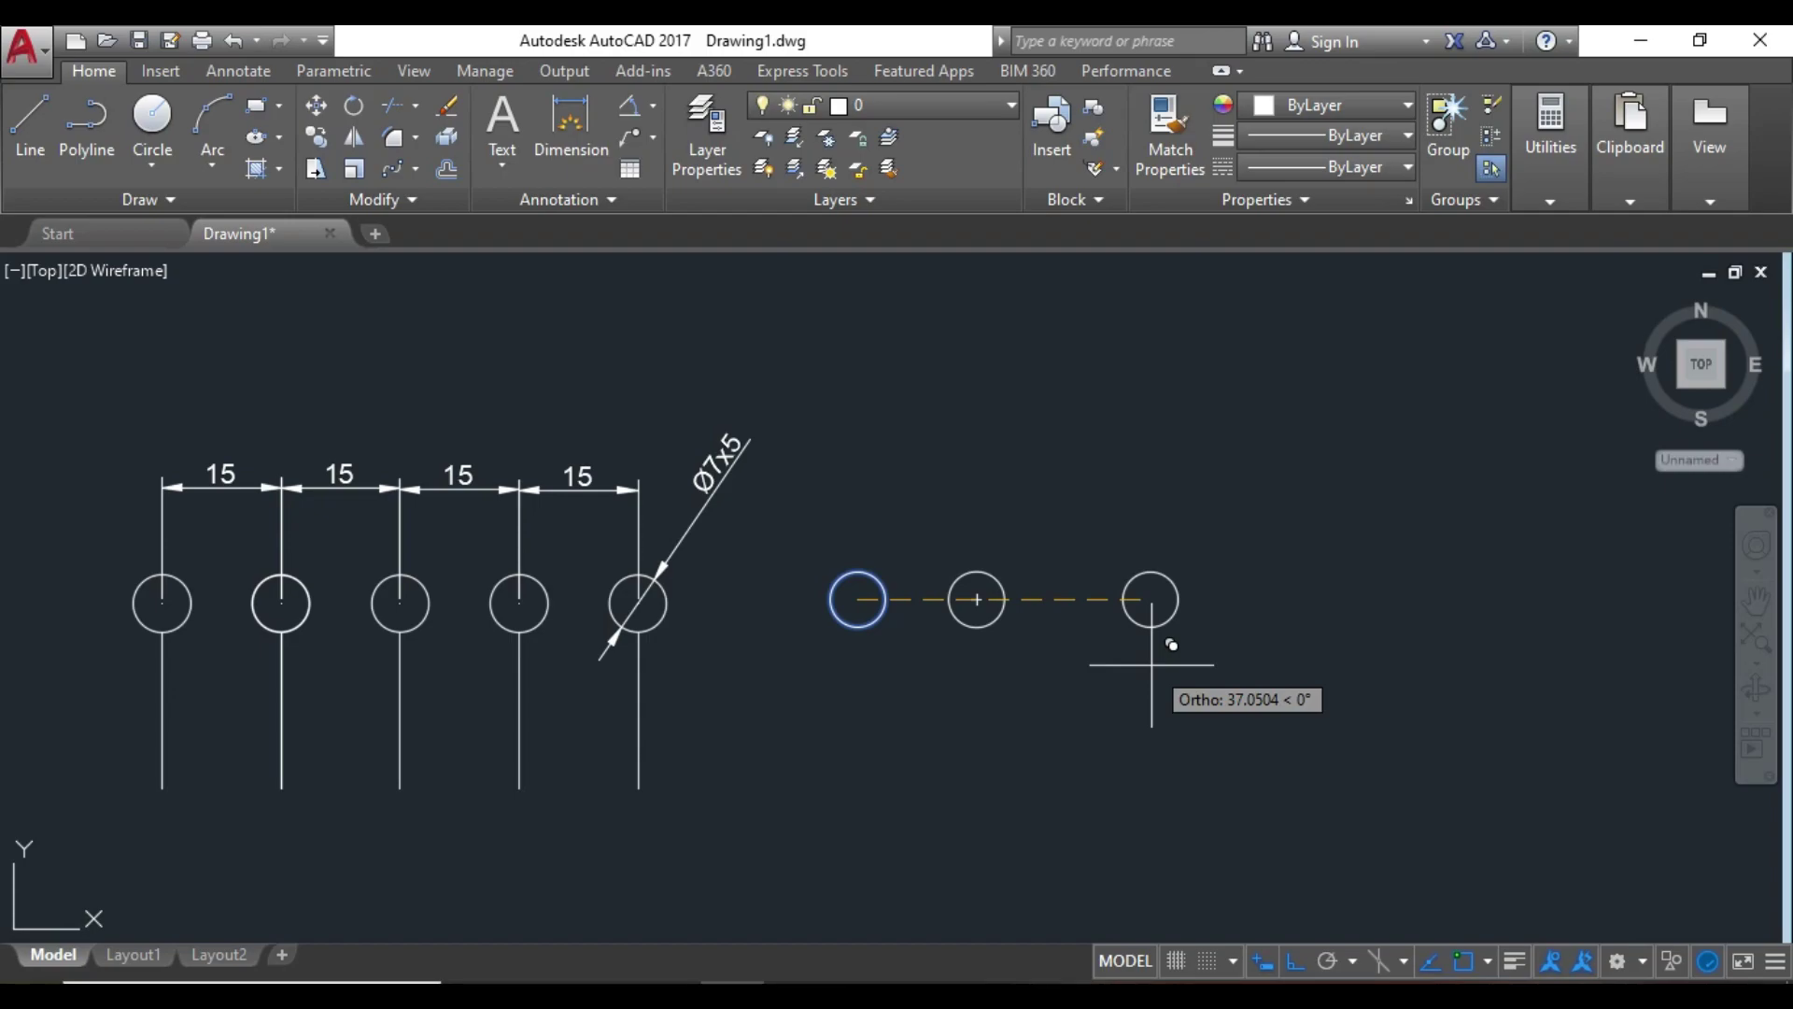
Array the circle copies into an evenly spaced row with item count 4 and spacing 15.
type("a")
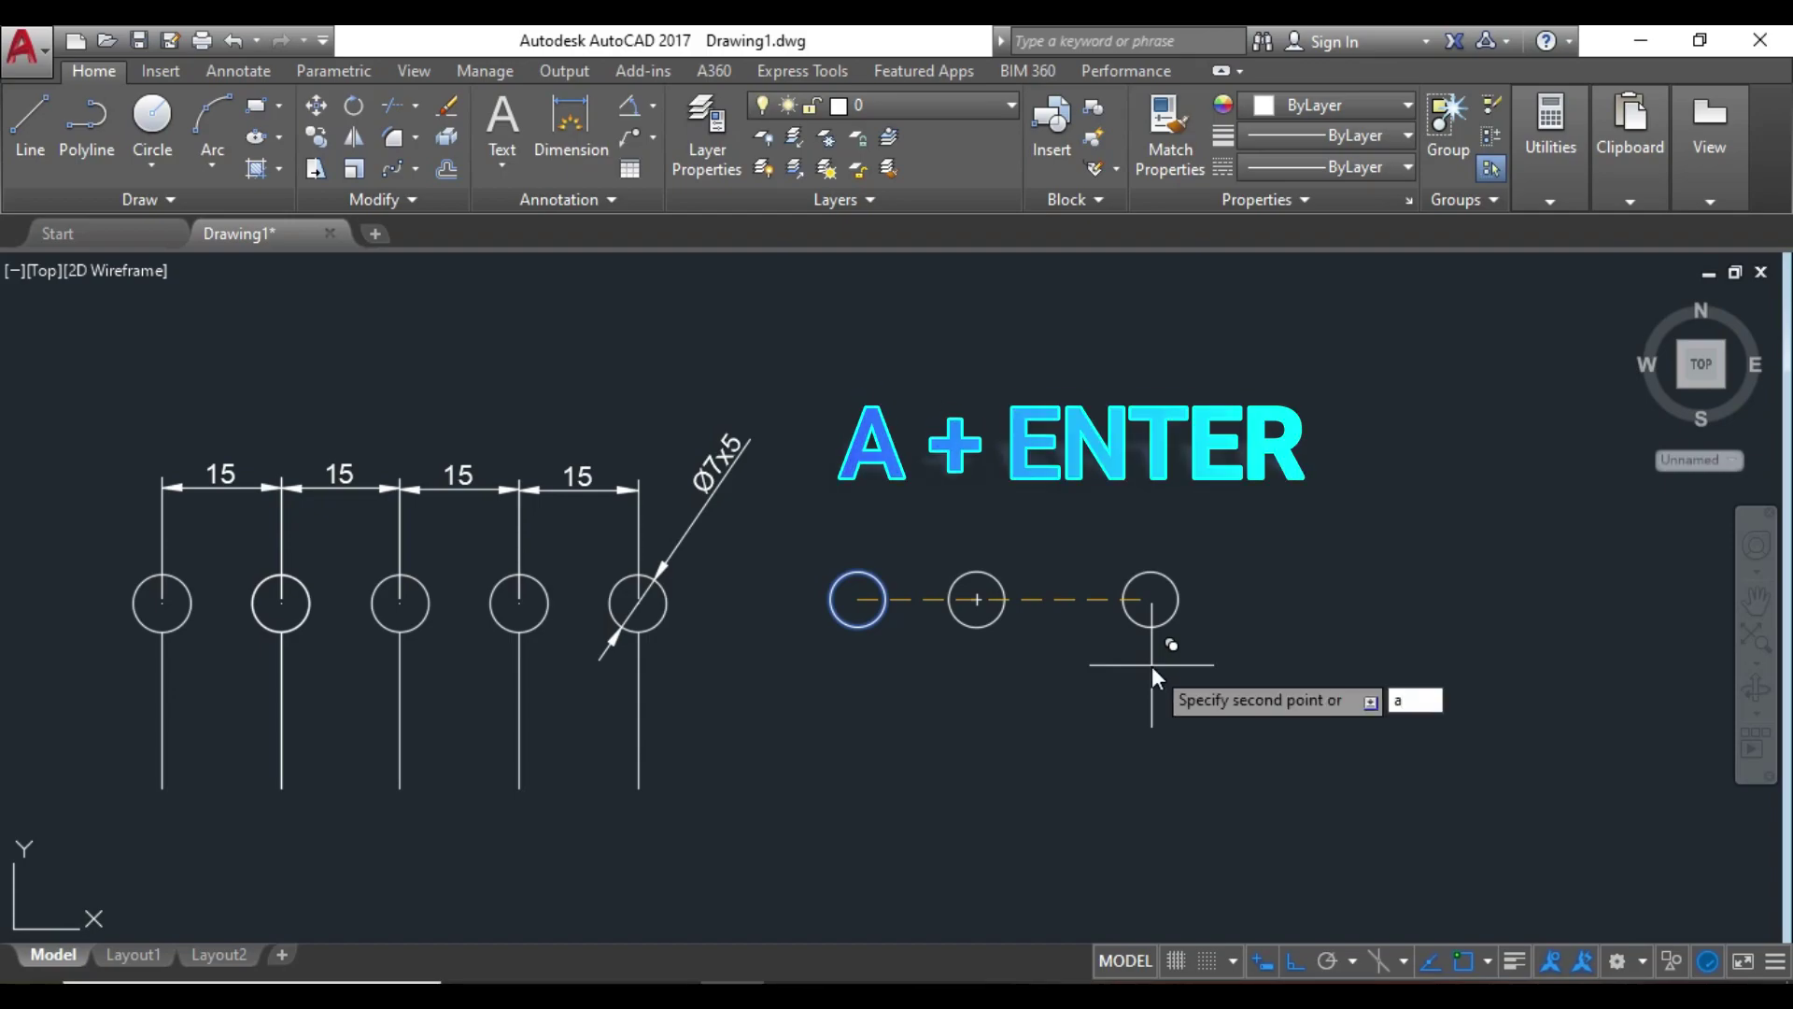
key("Return")
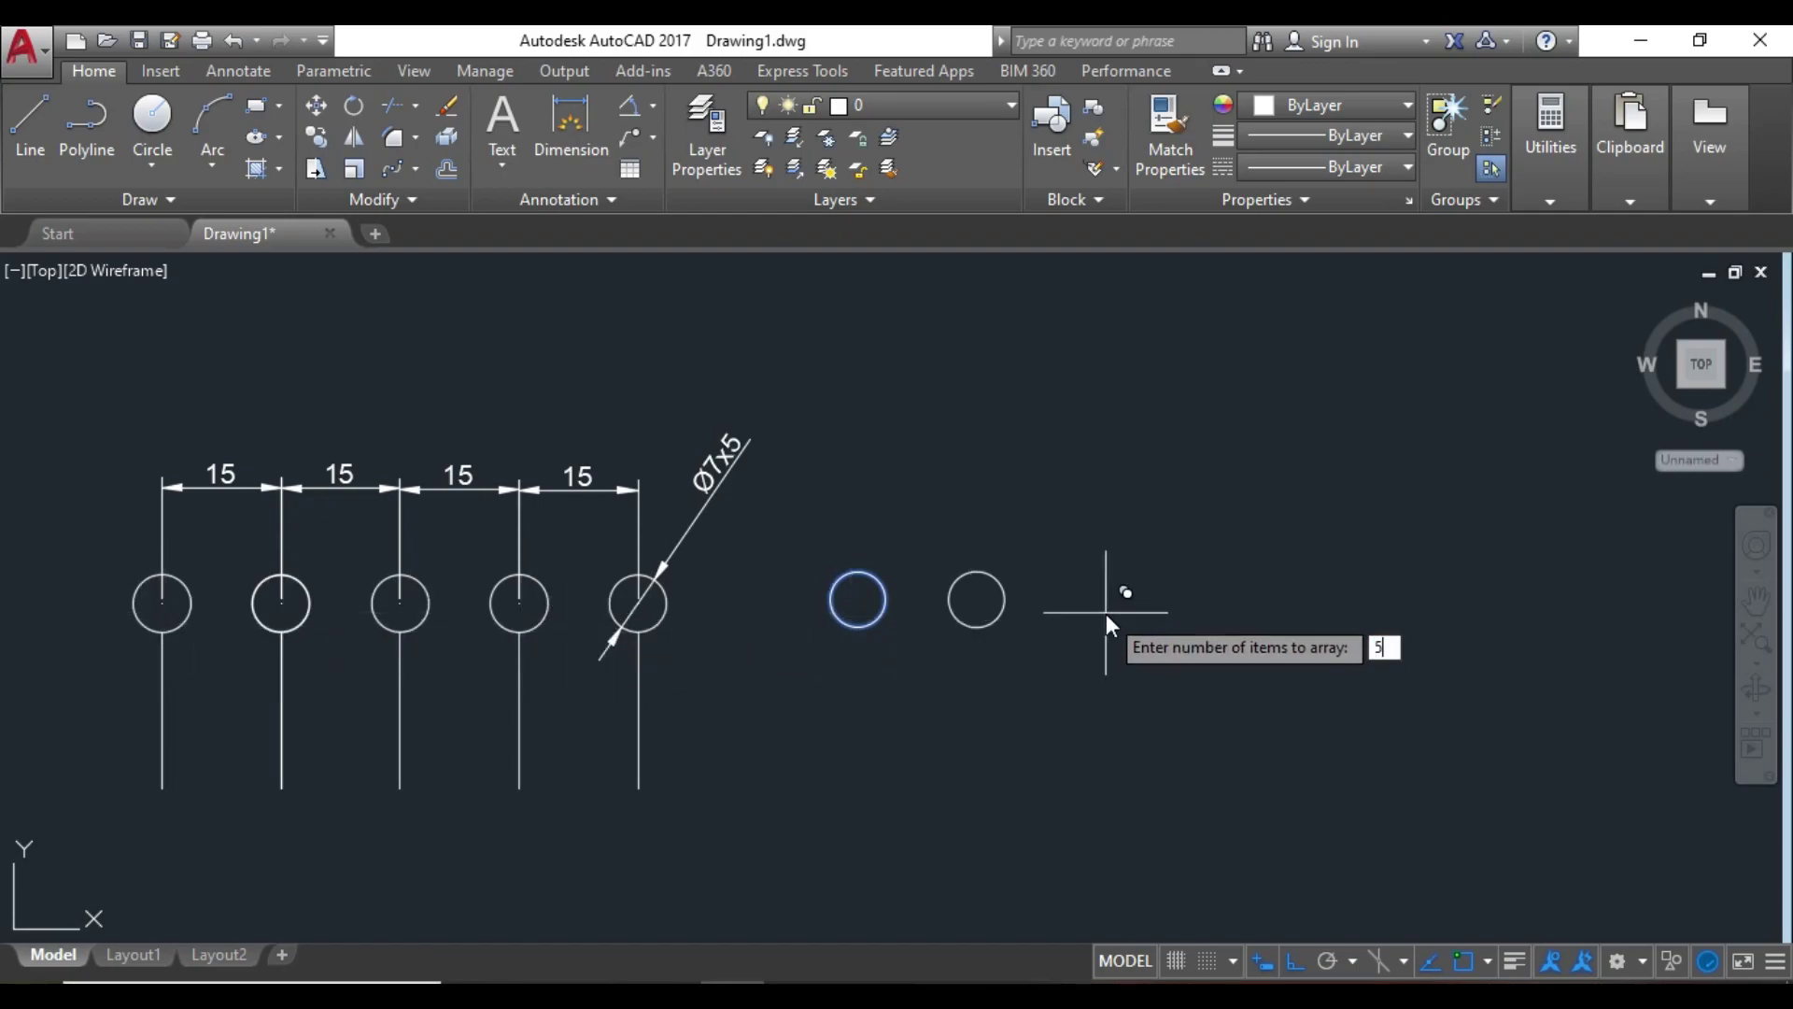
type("4")
key("Return")
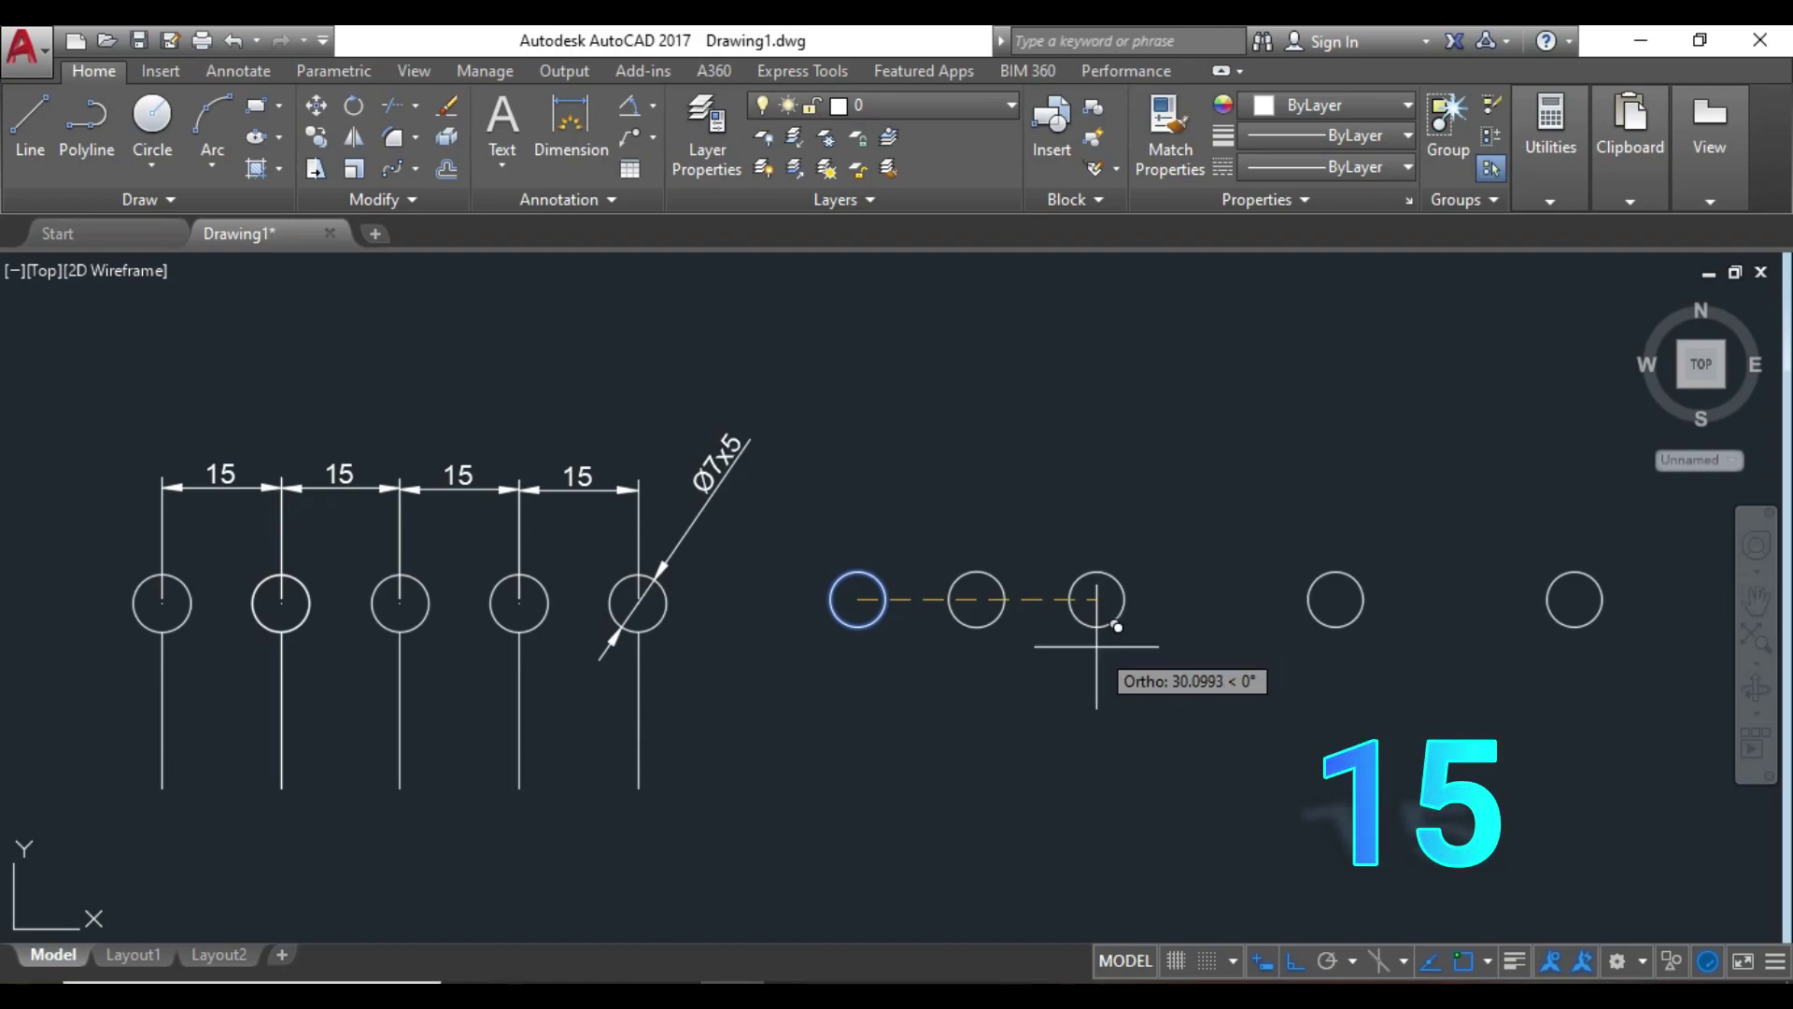
type("15")
key("Return")
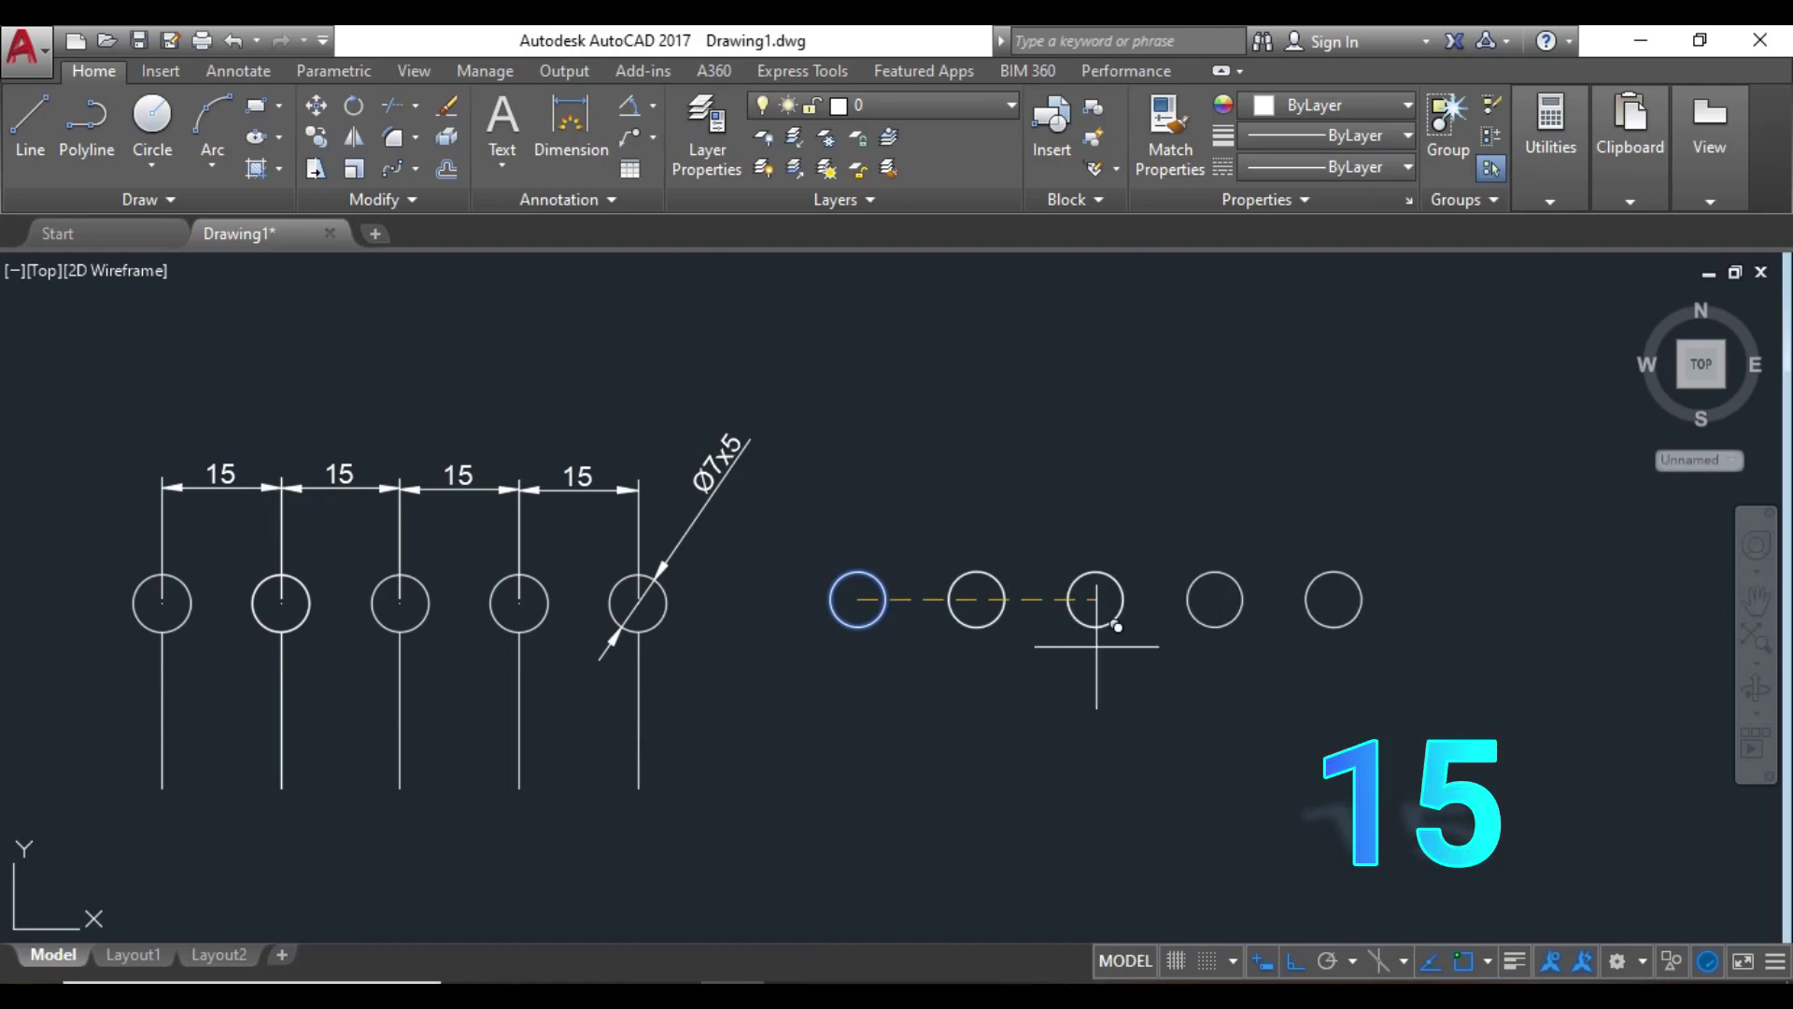
right_click(1007, 513)
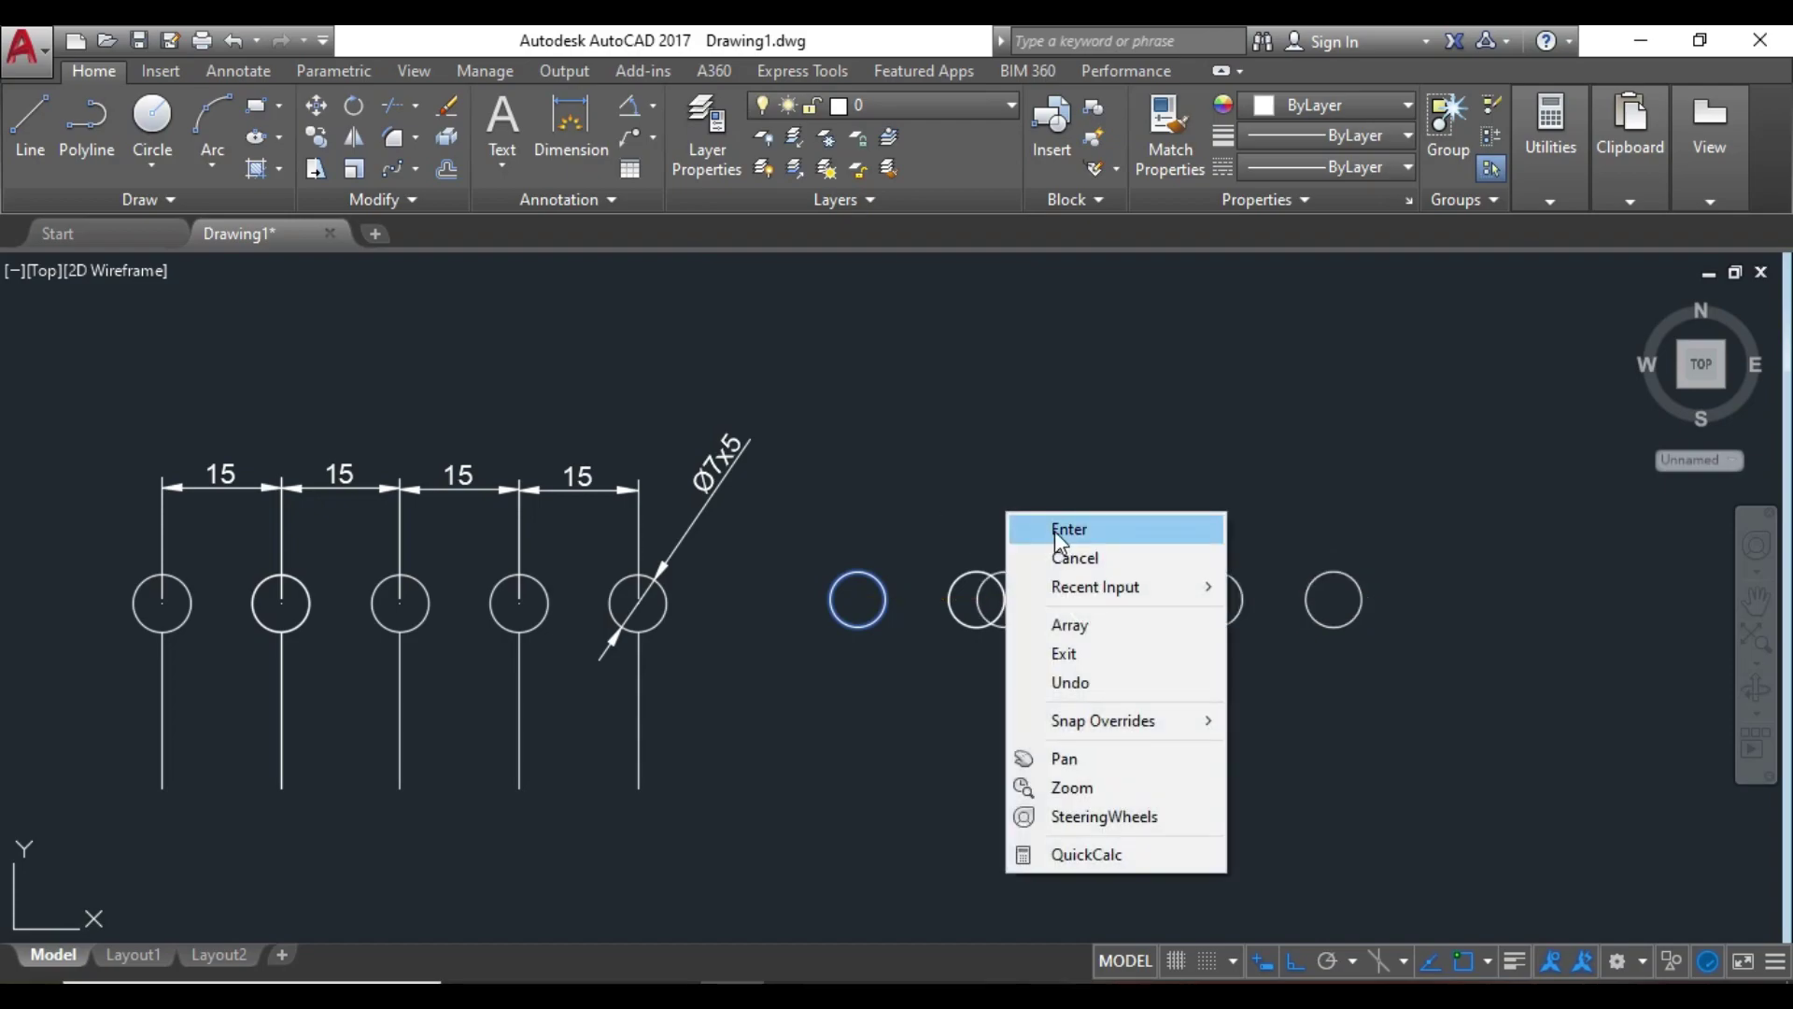
left_click(1056, 530)
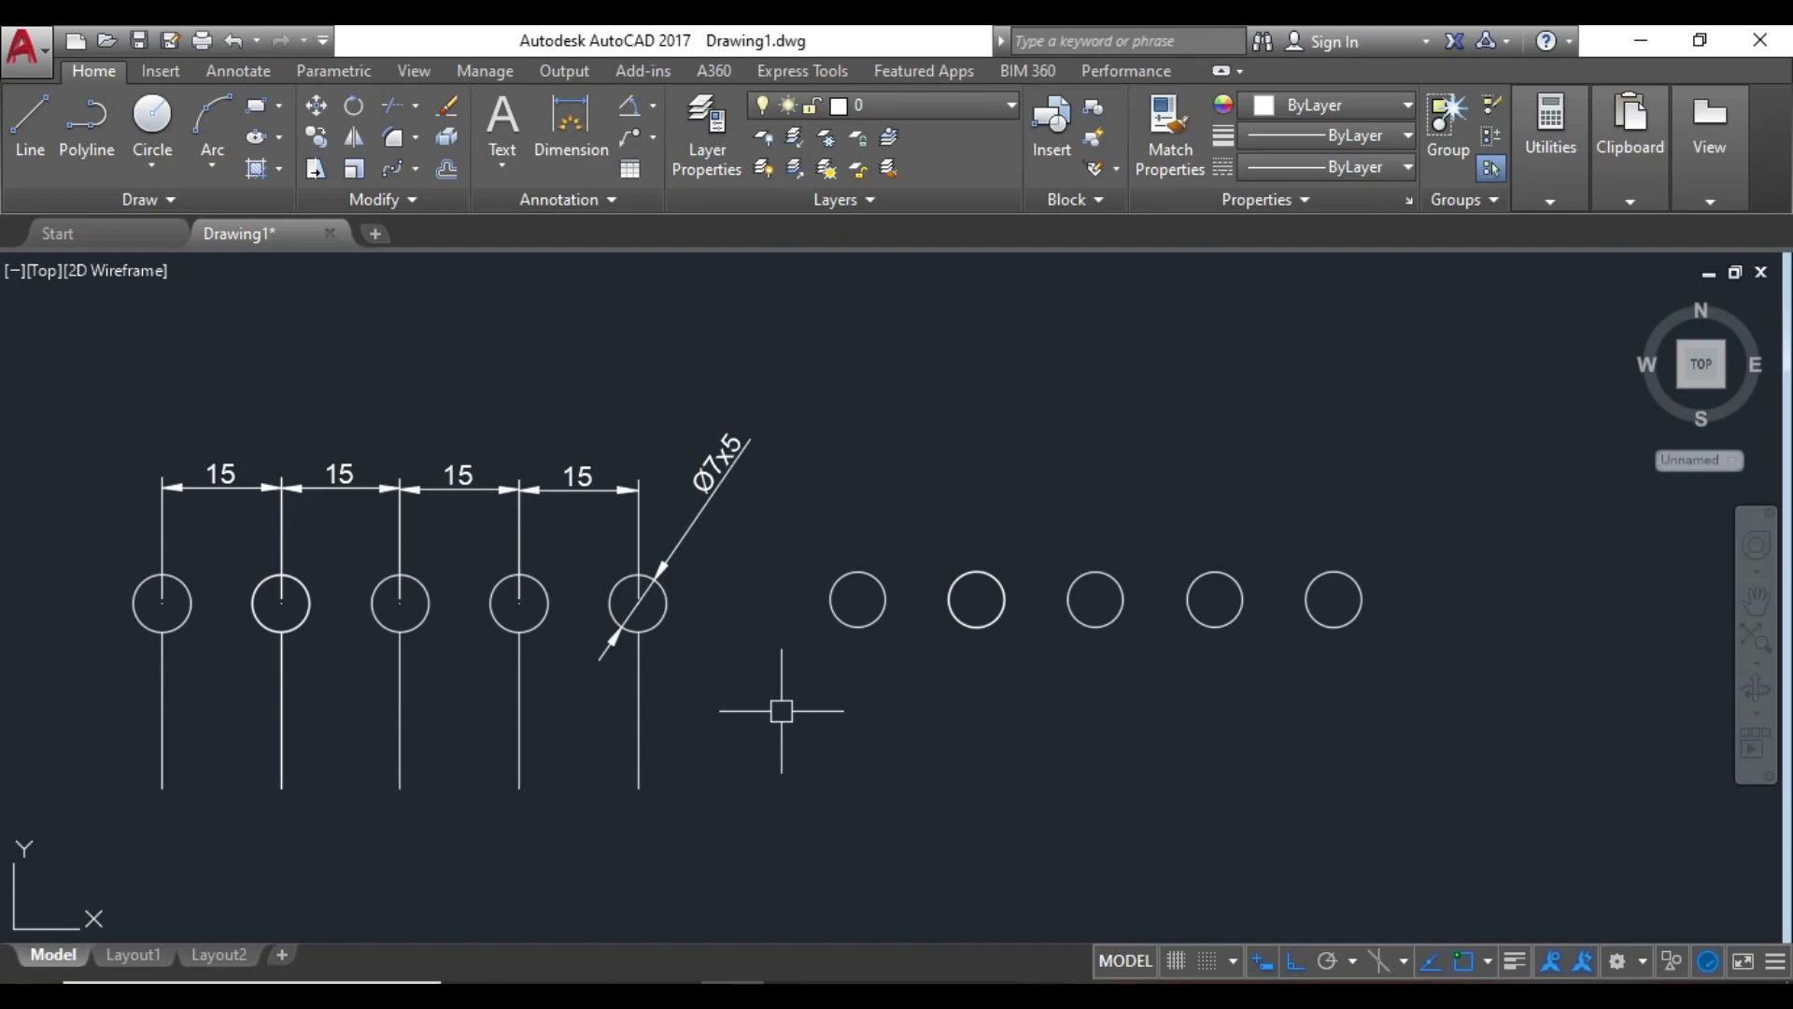
Zoom out and pan the view over to the long row of identical circles.
scroll(422, 564, "down", 3)
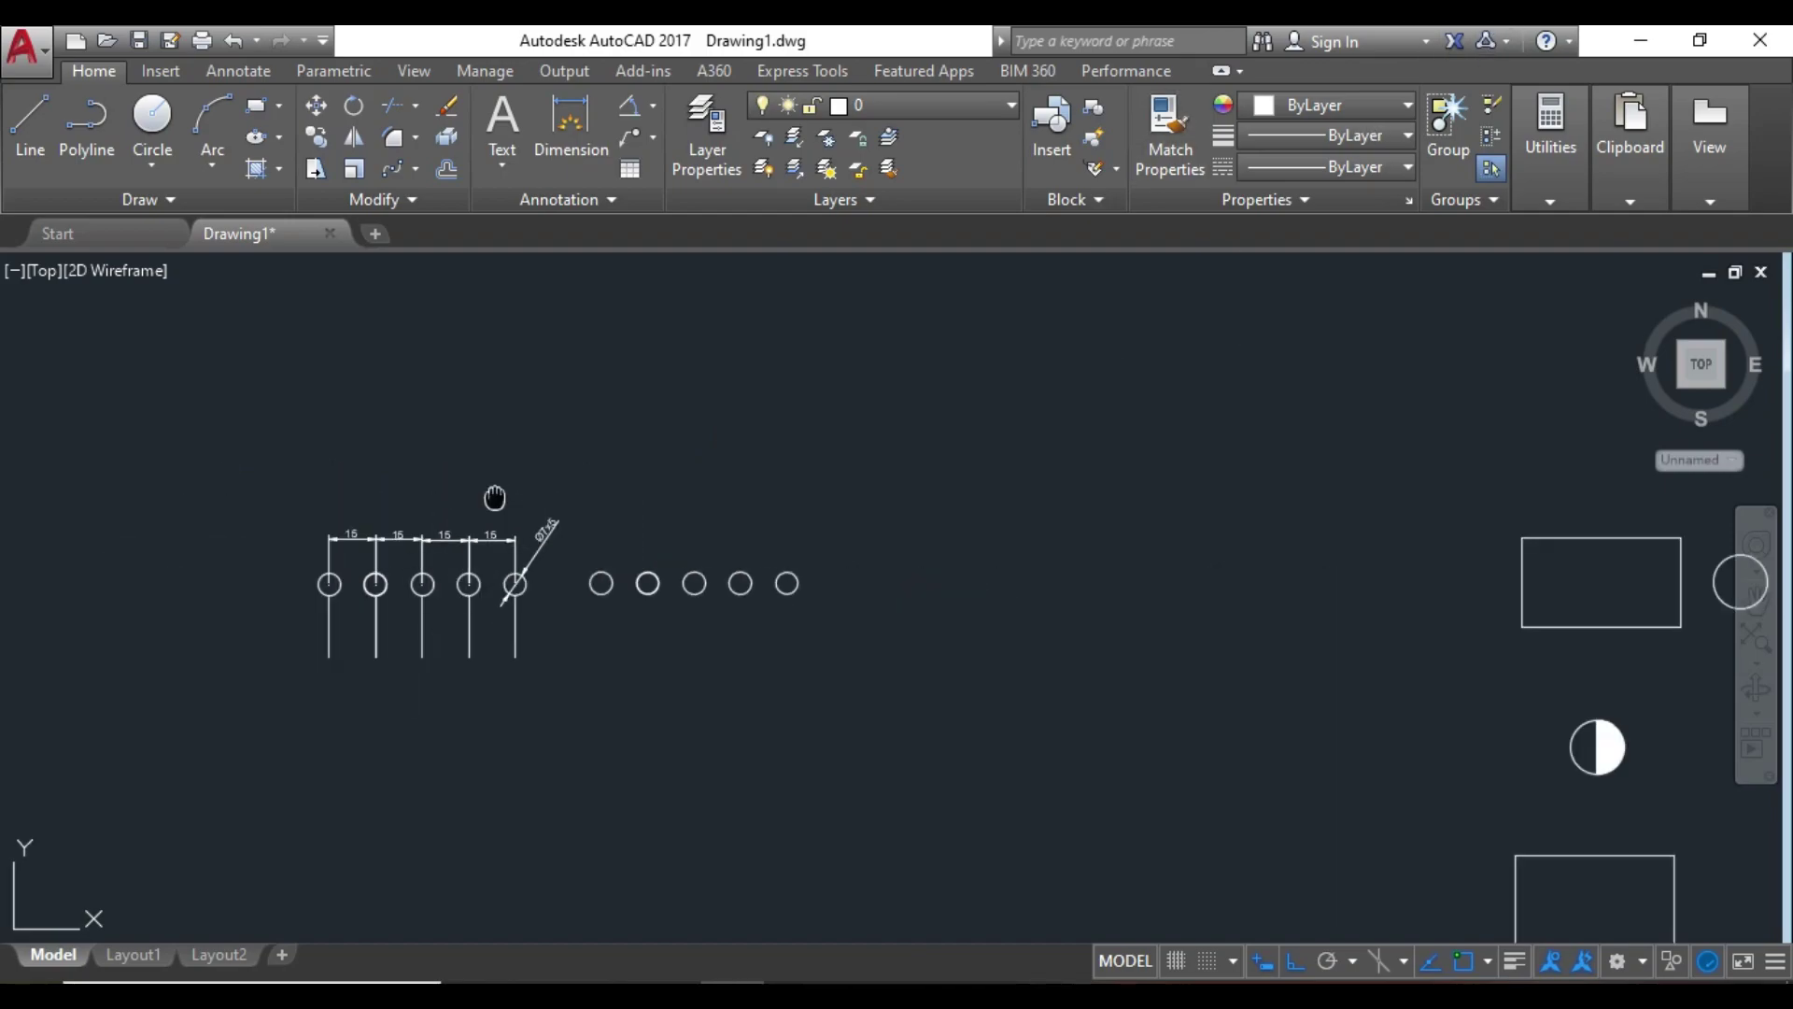
mouse_move(604, 98)
middle_mouse_down()
mouse_move(533, 416)
mouse_move(457, 608)
middle_mouse_up()
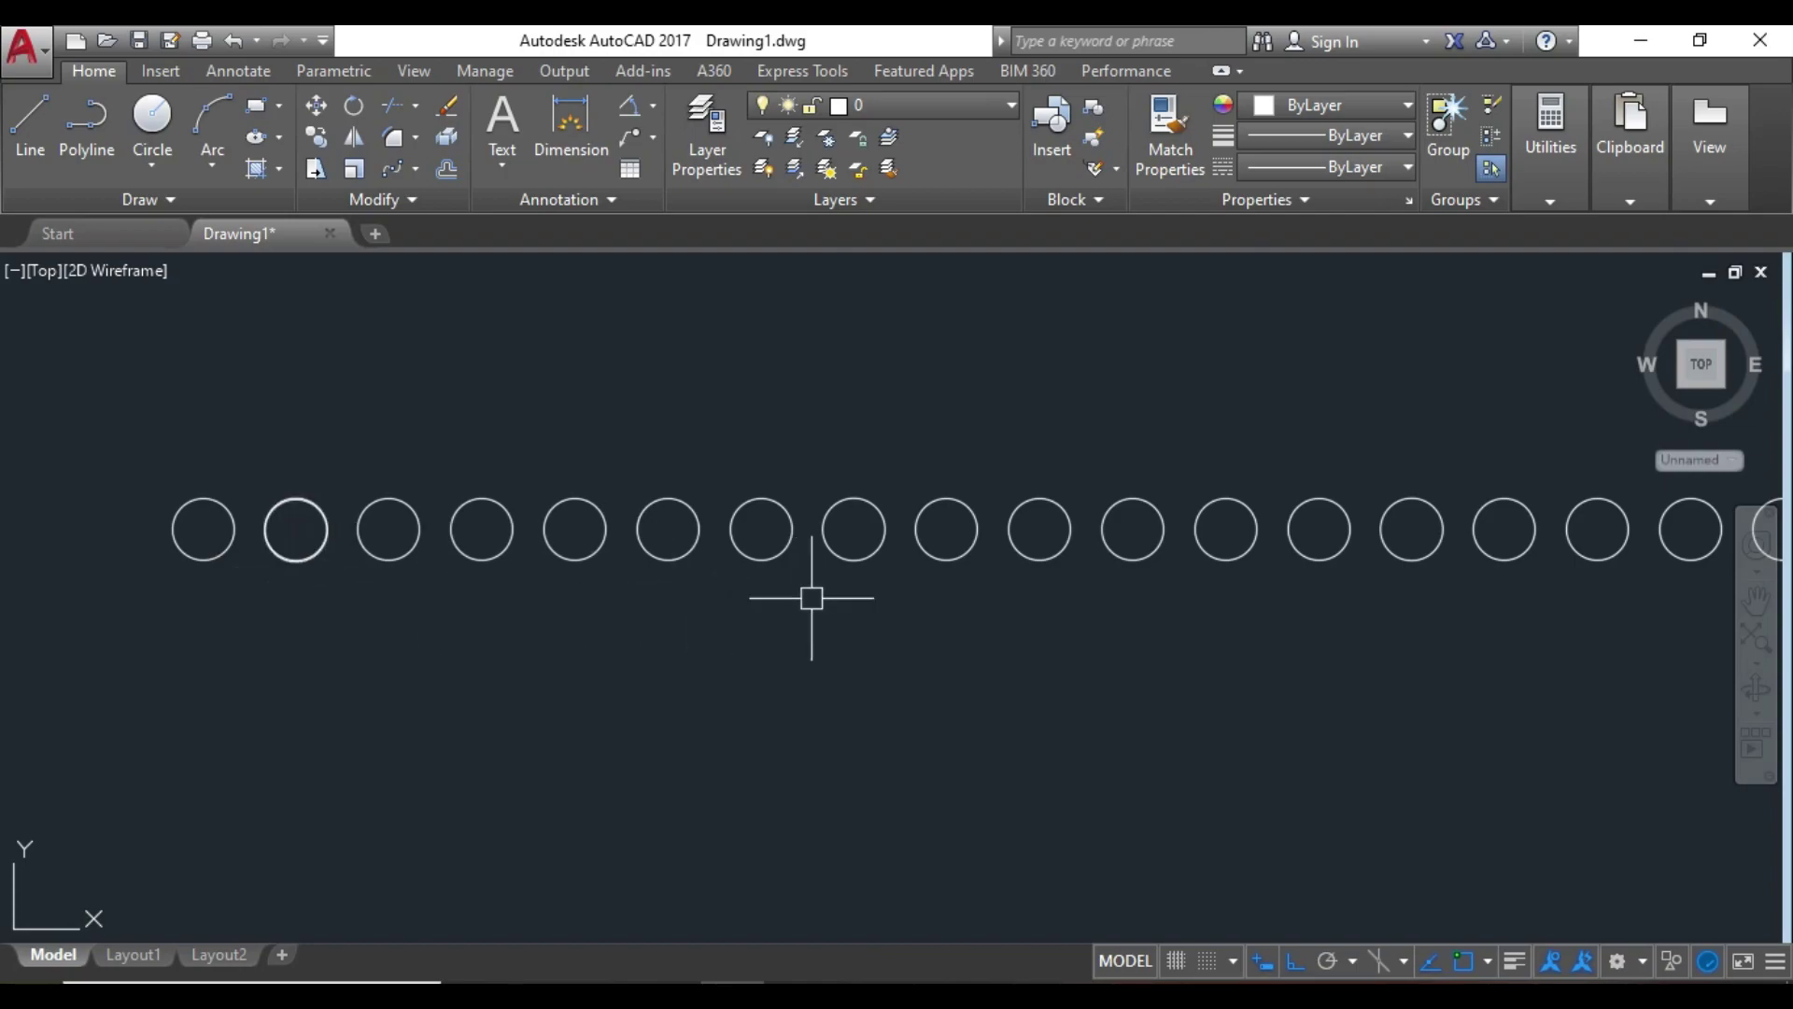
middle_click_drag(498, 523, 404, 697)
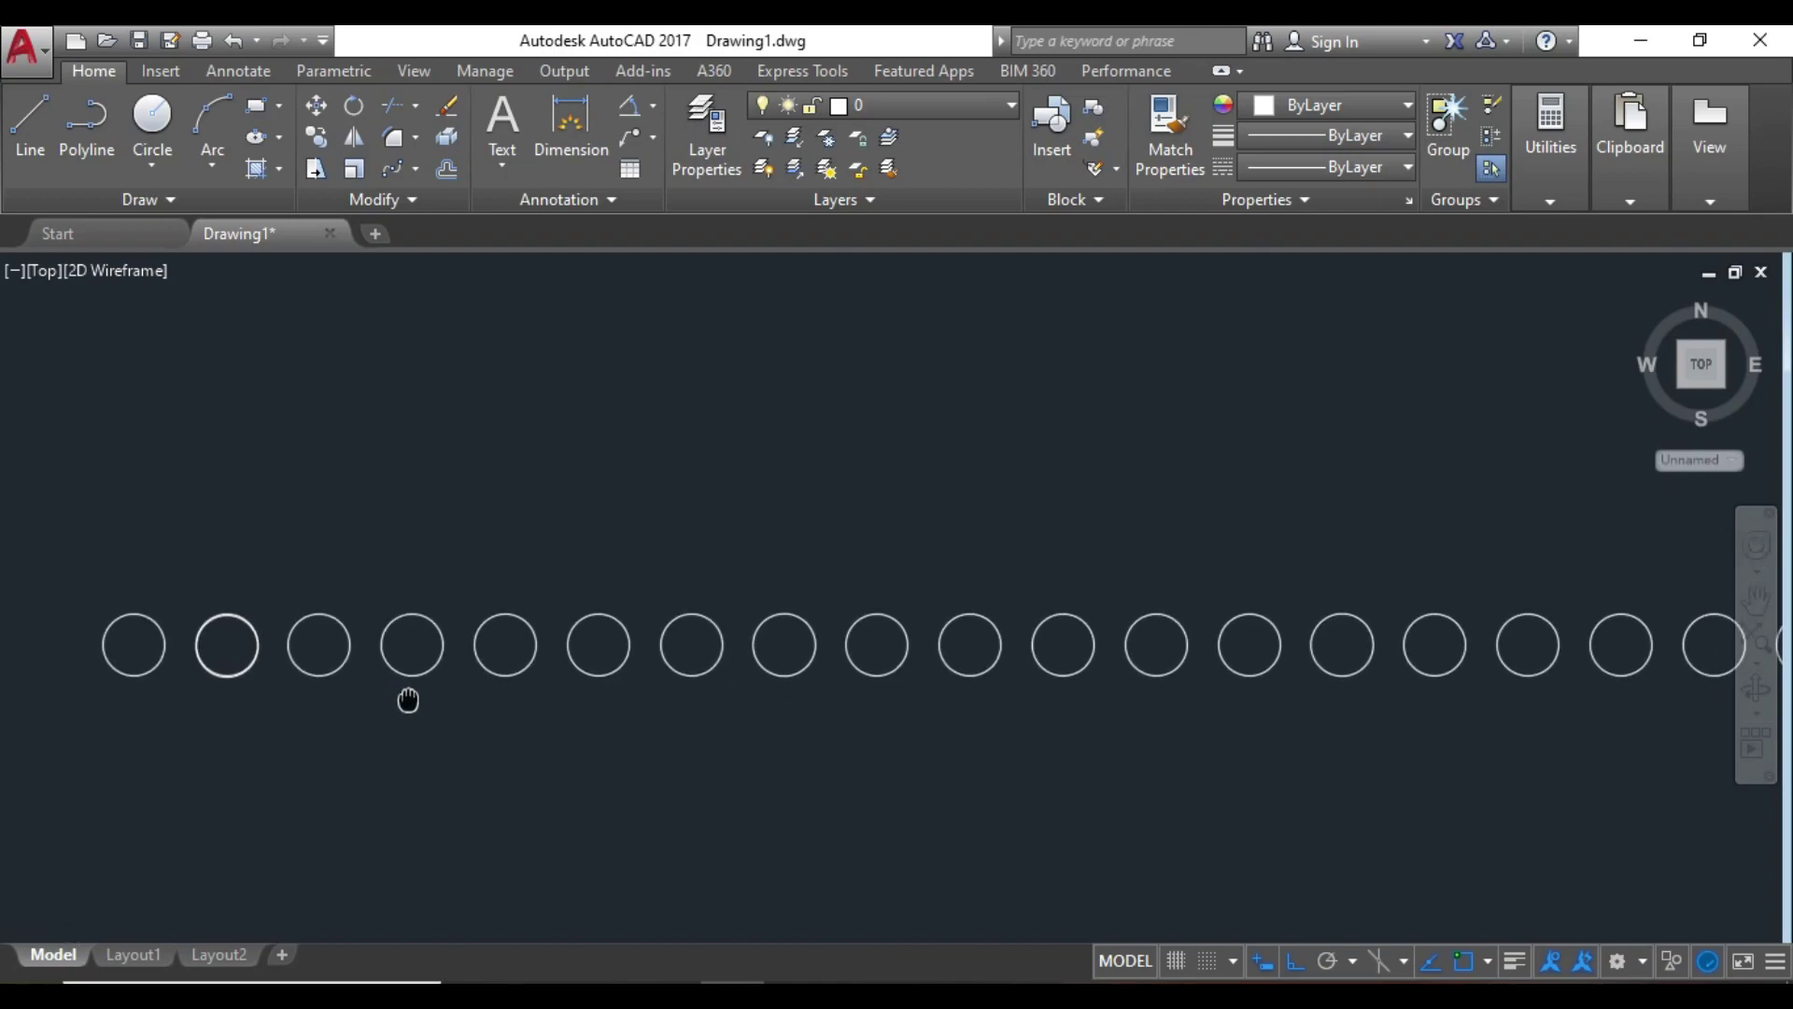
Draw a small circle above the long circle row and select it.
left_click(149, 118)
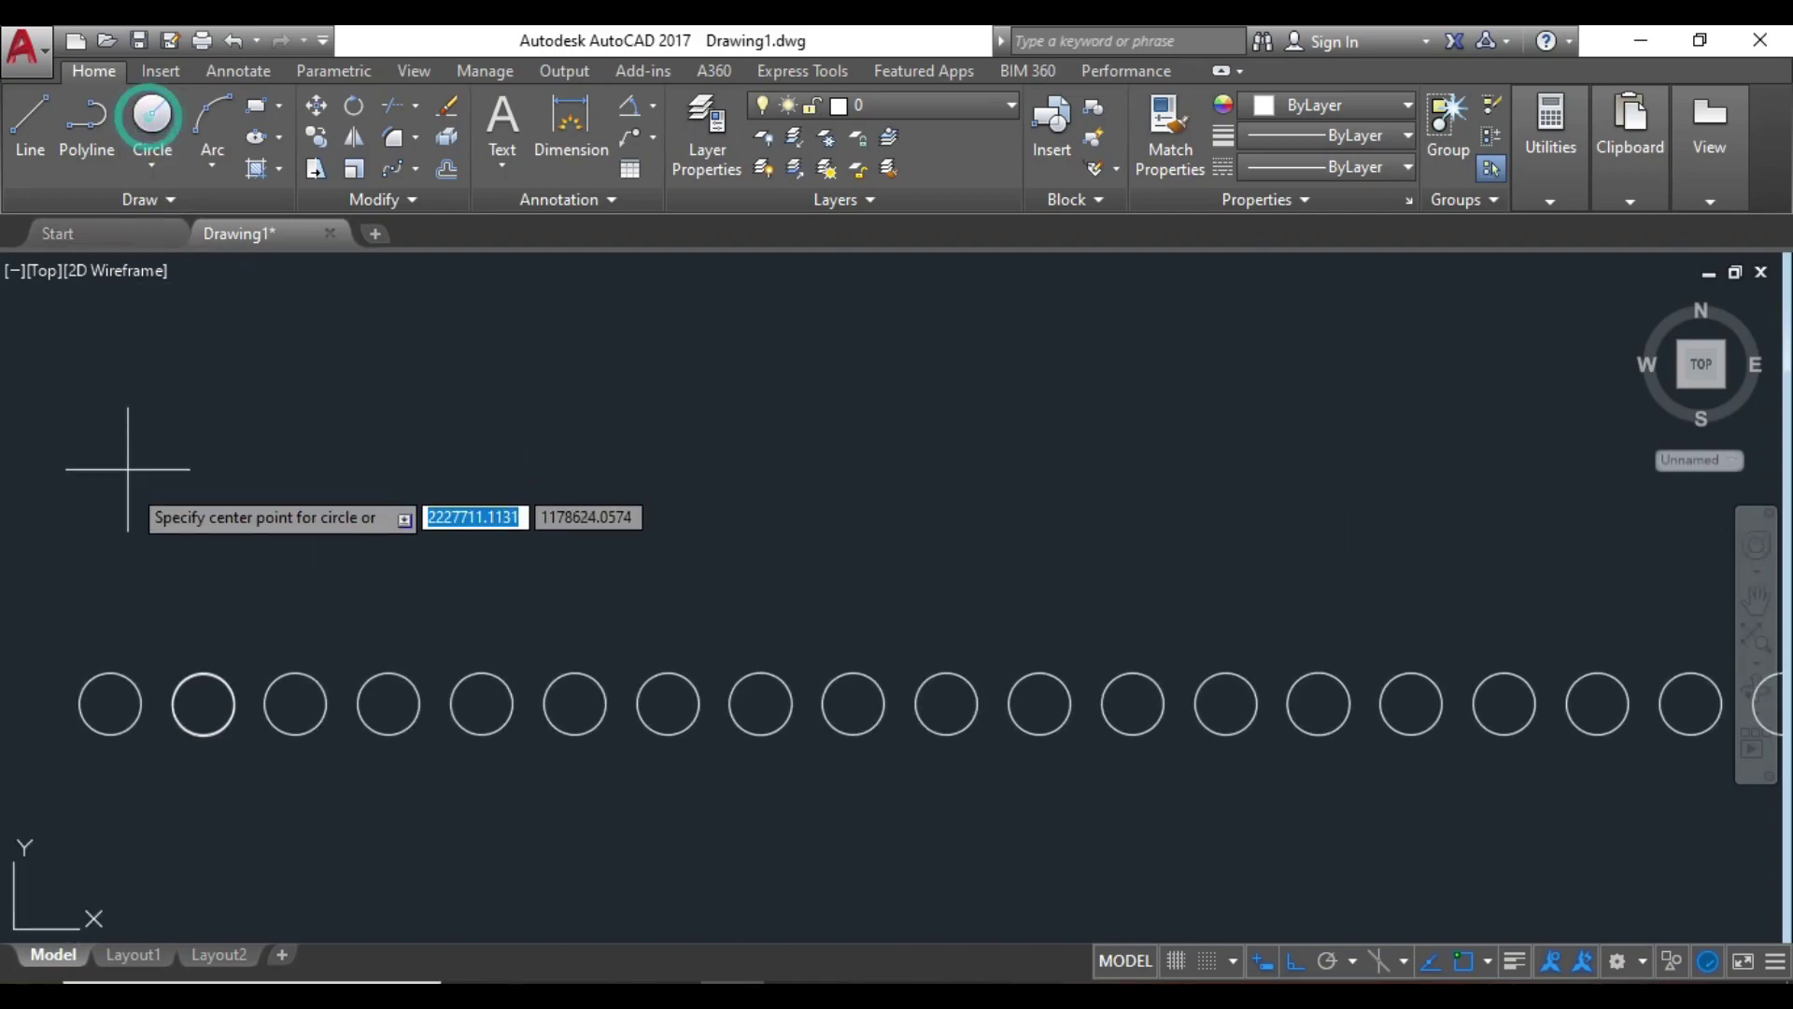
left_click(125, 539)
left_click(125, 508)
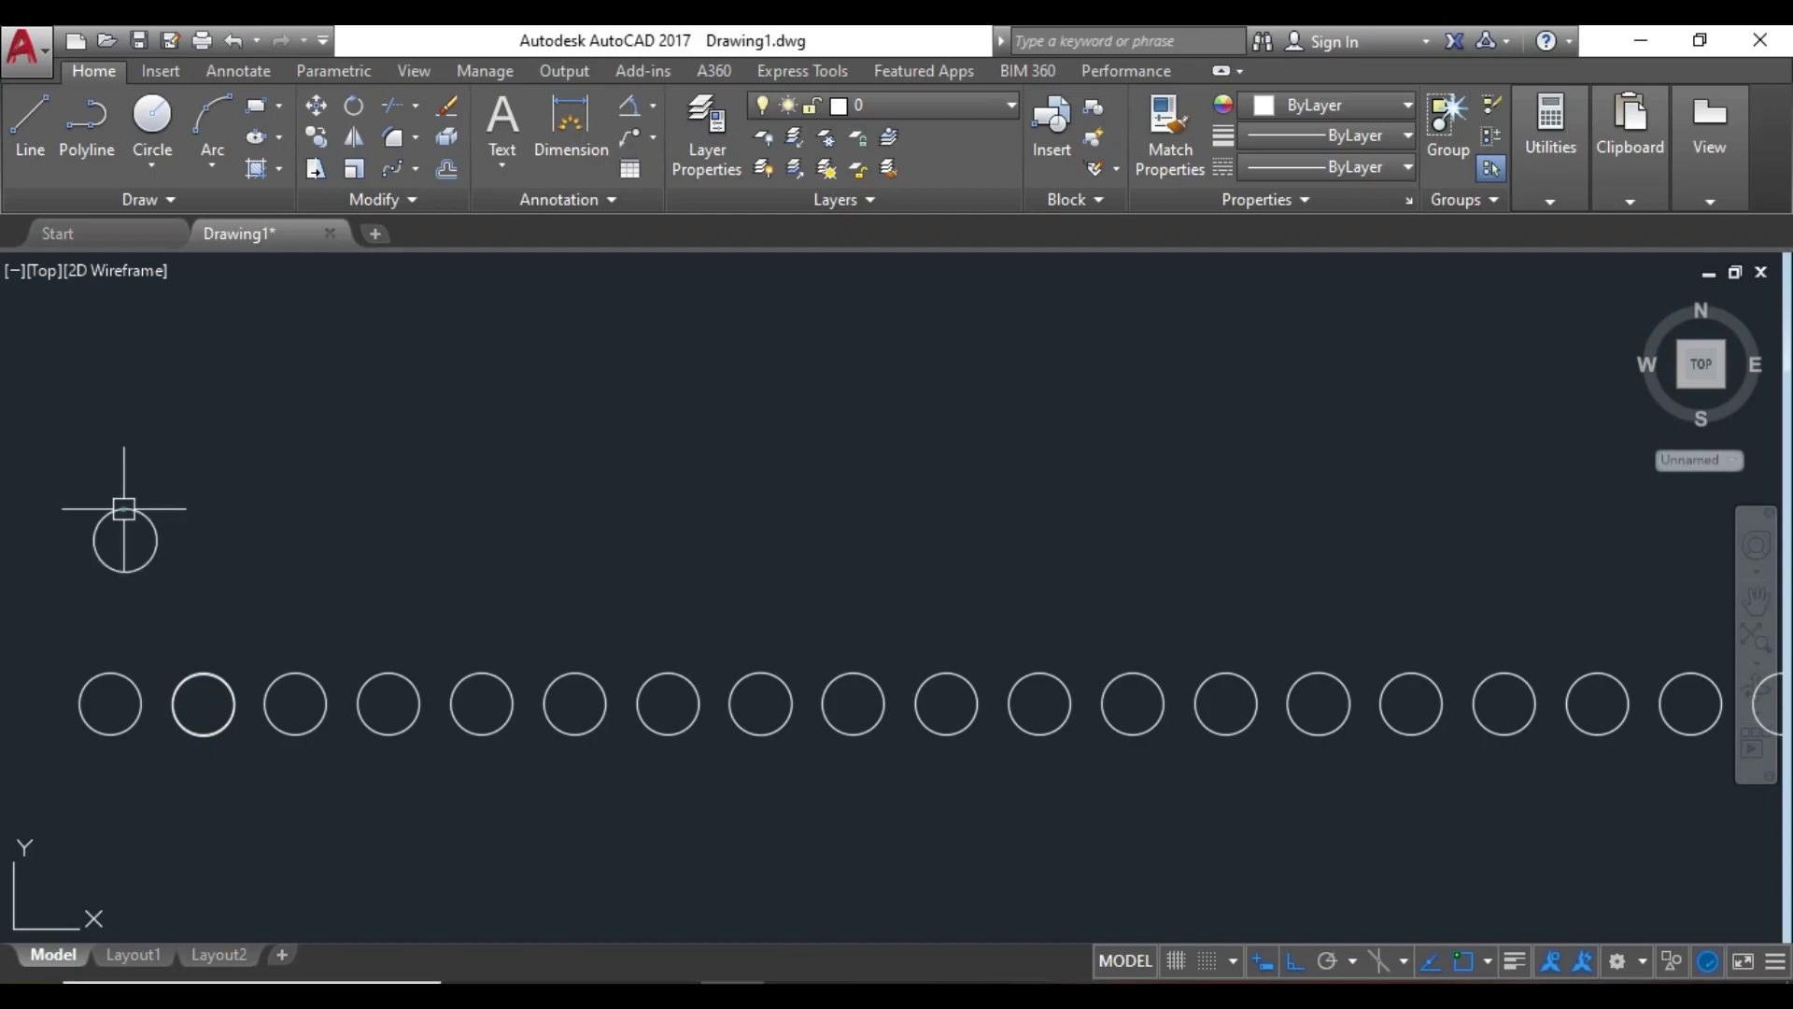
middle_click_drag(185, 589, 252, 610)
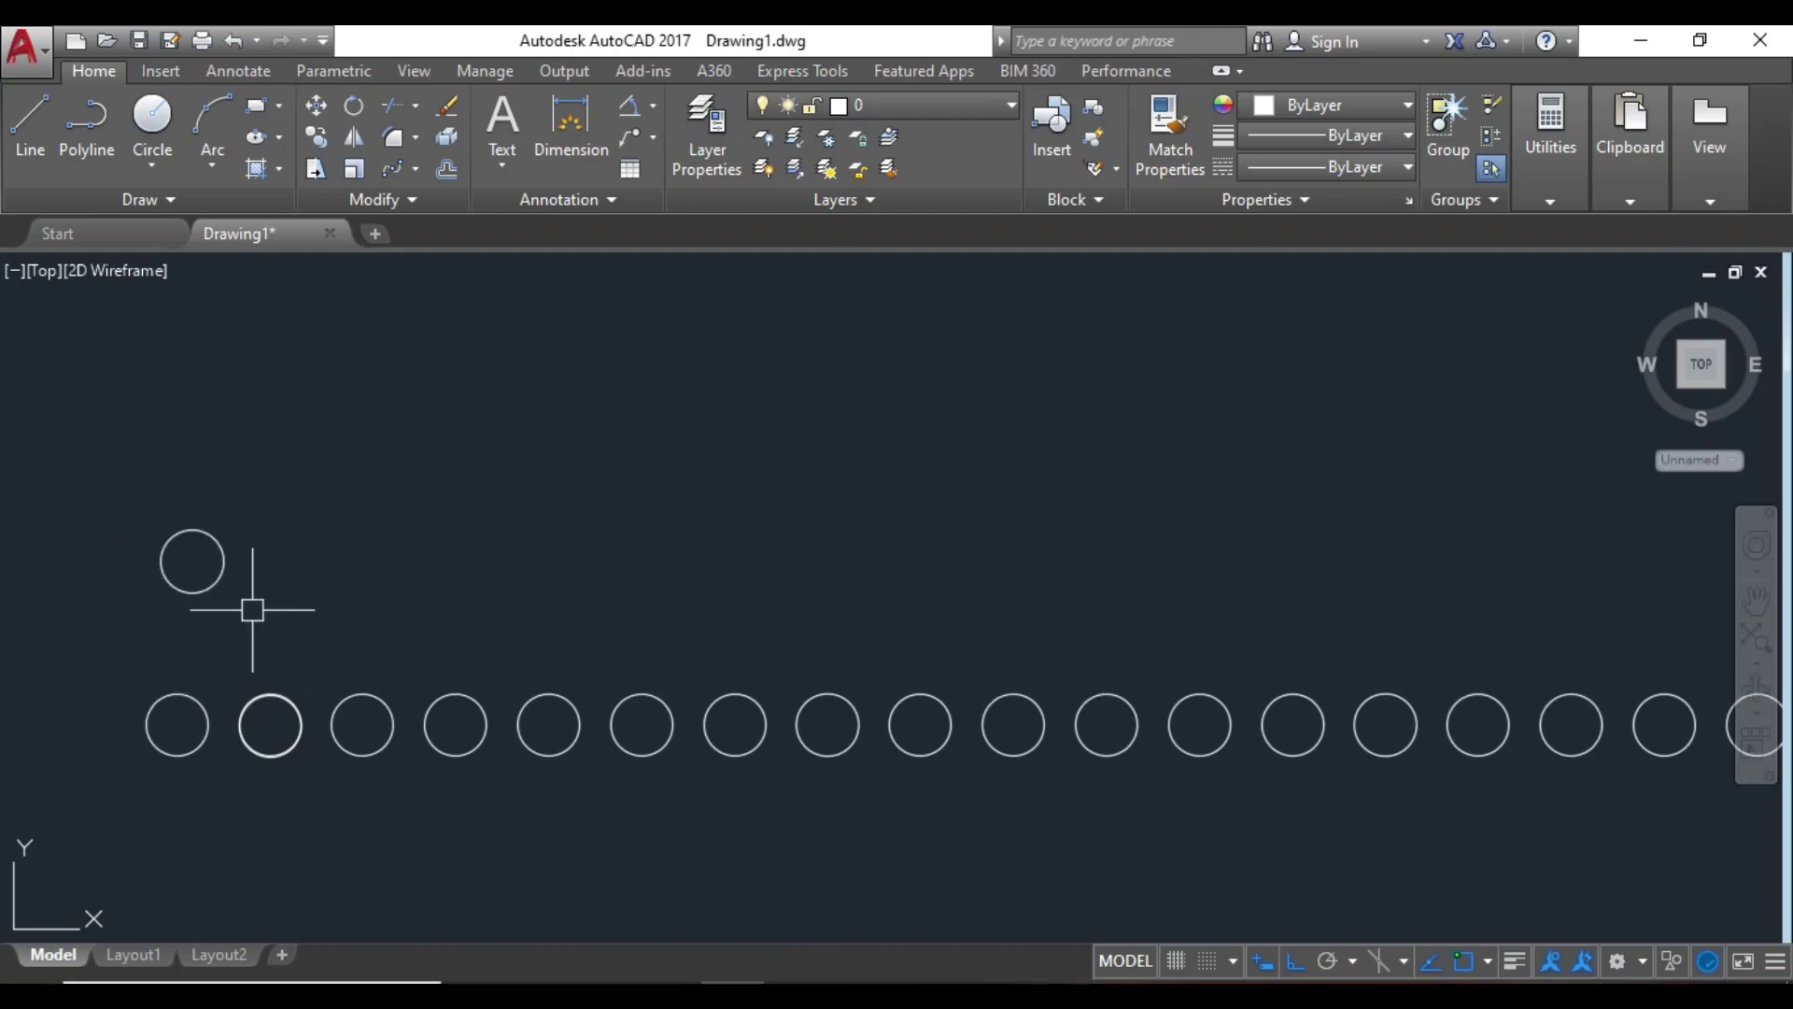
left_click(175, 556)
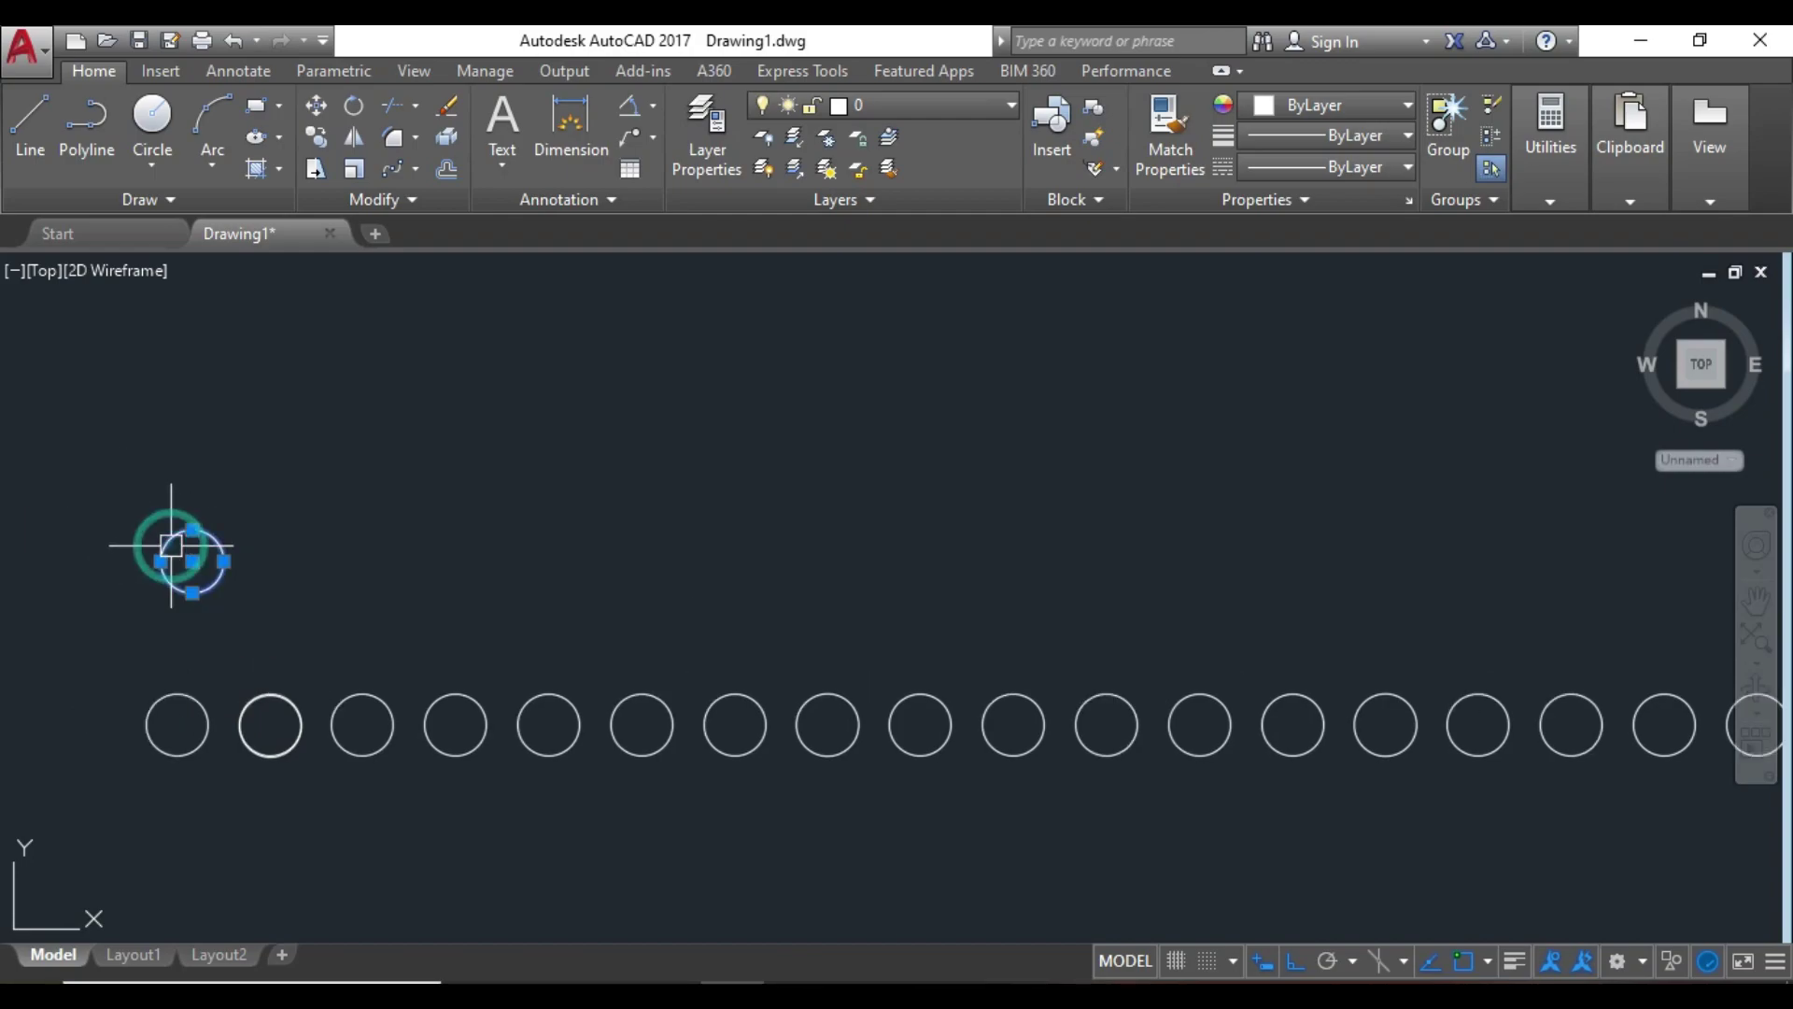
Copy the small circle 40 units to the right from its centre.
type("m")
key("Return")
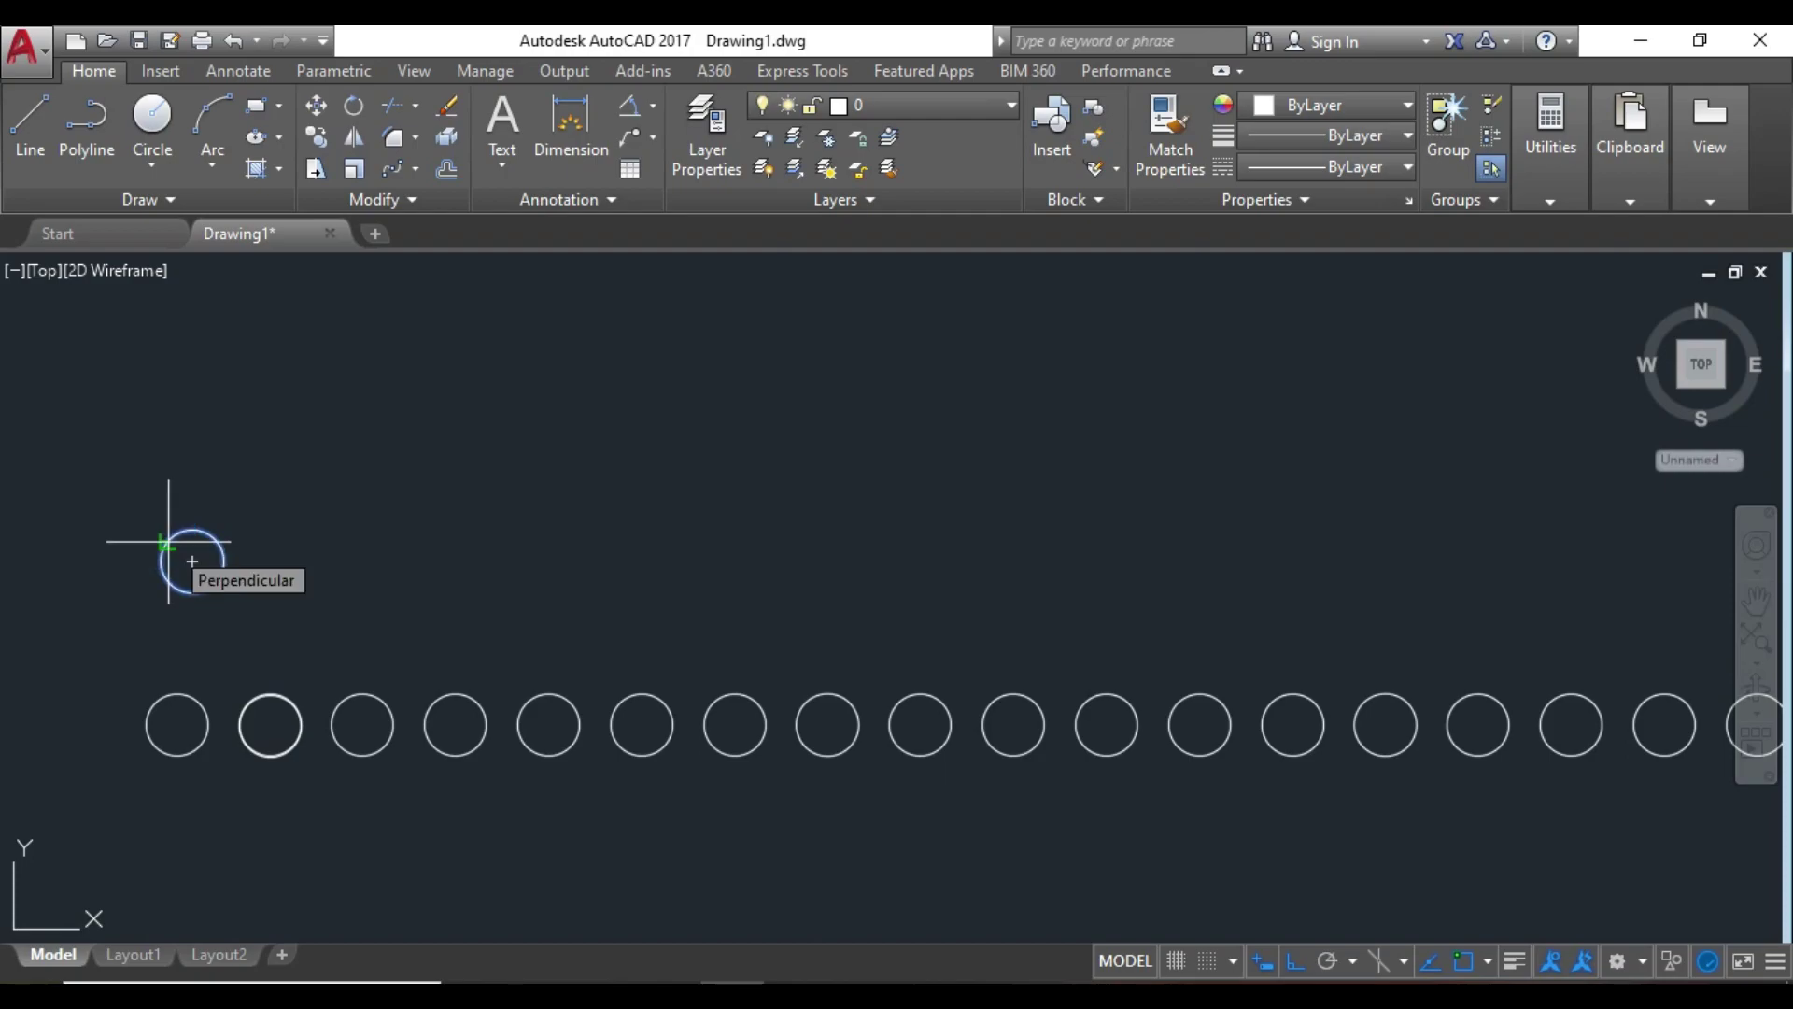
left_click(192, 561)
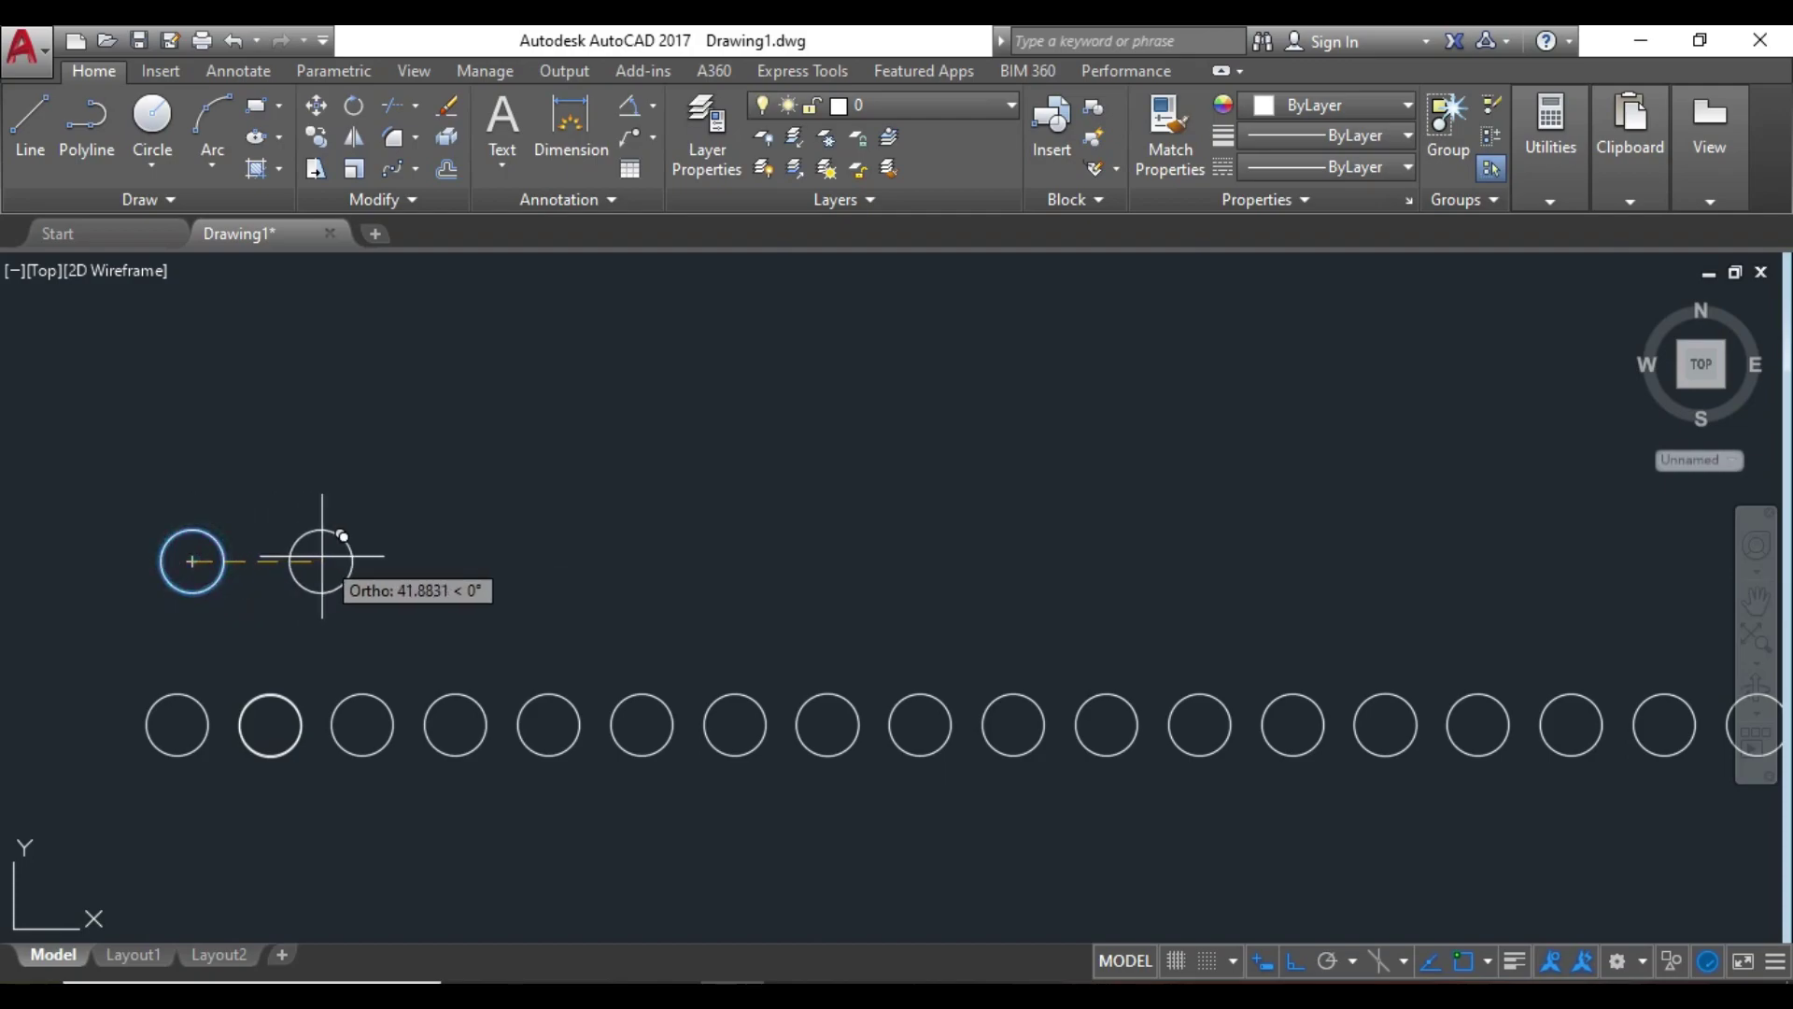
type("40")
key("Return")
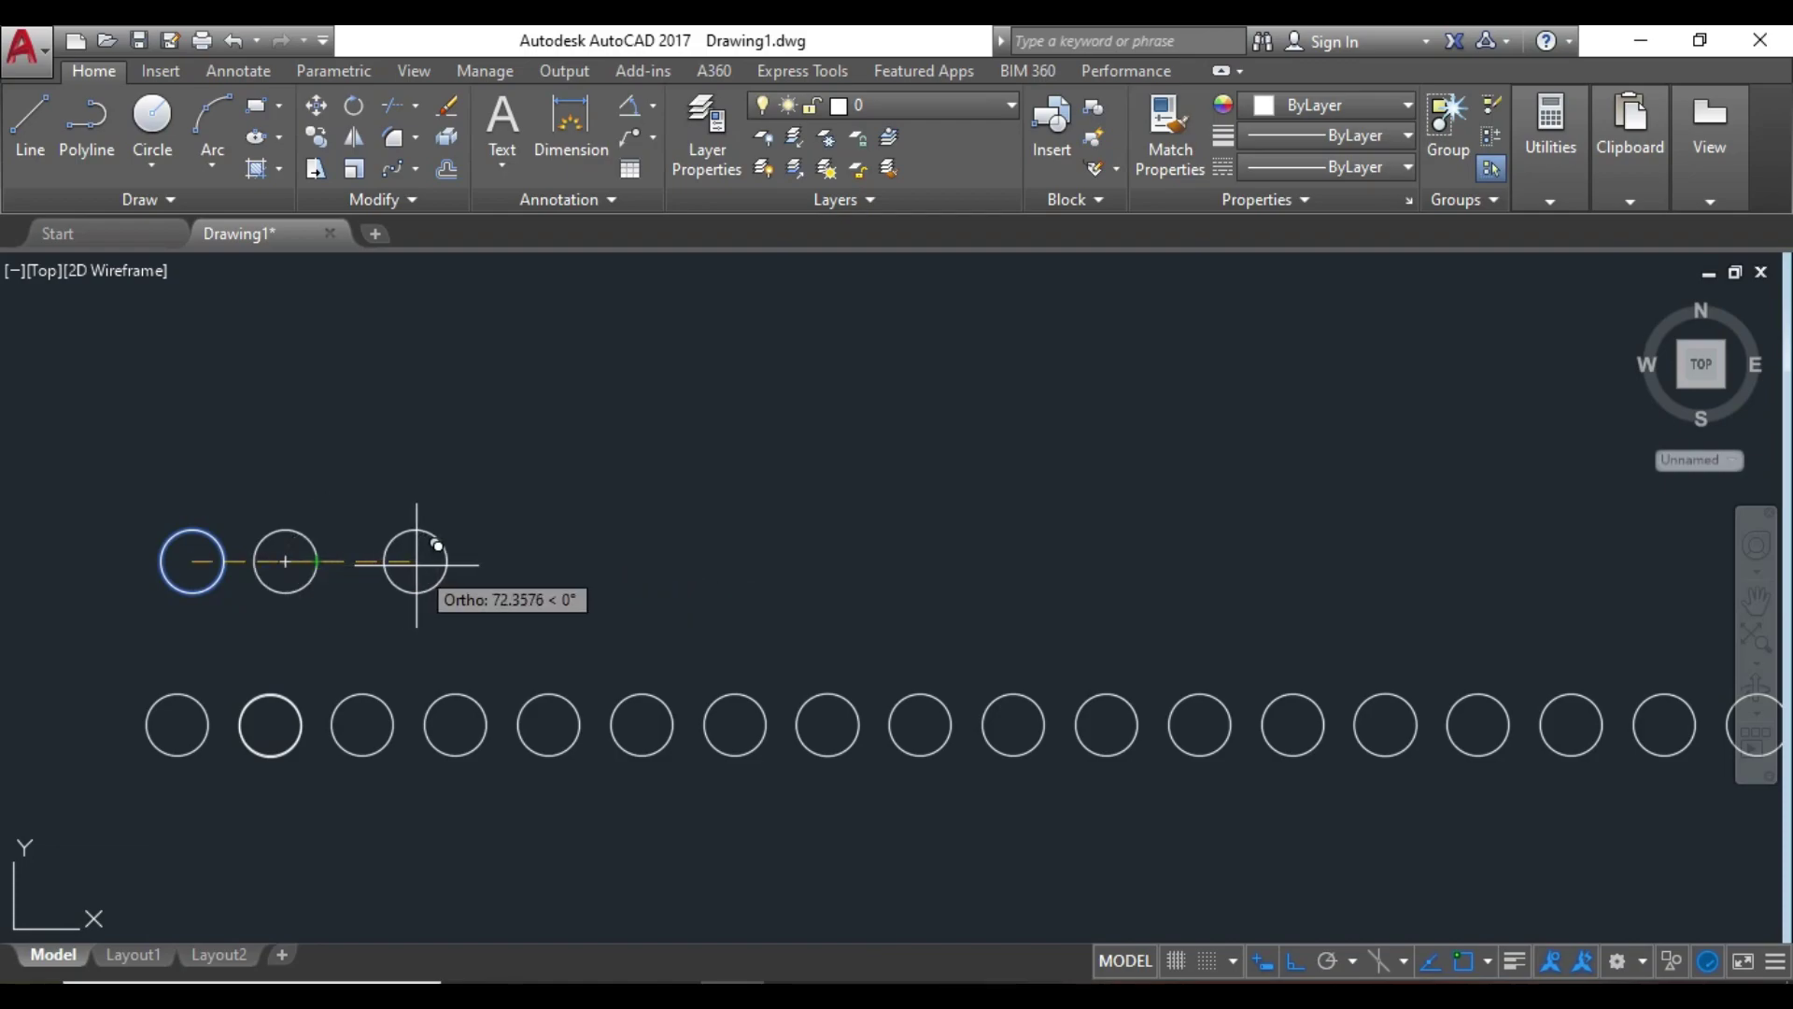
Array the copies into a row of 200 circles spaced 30 apart.
type("a")
key("Return")
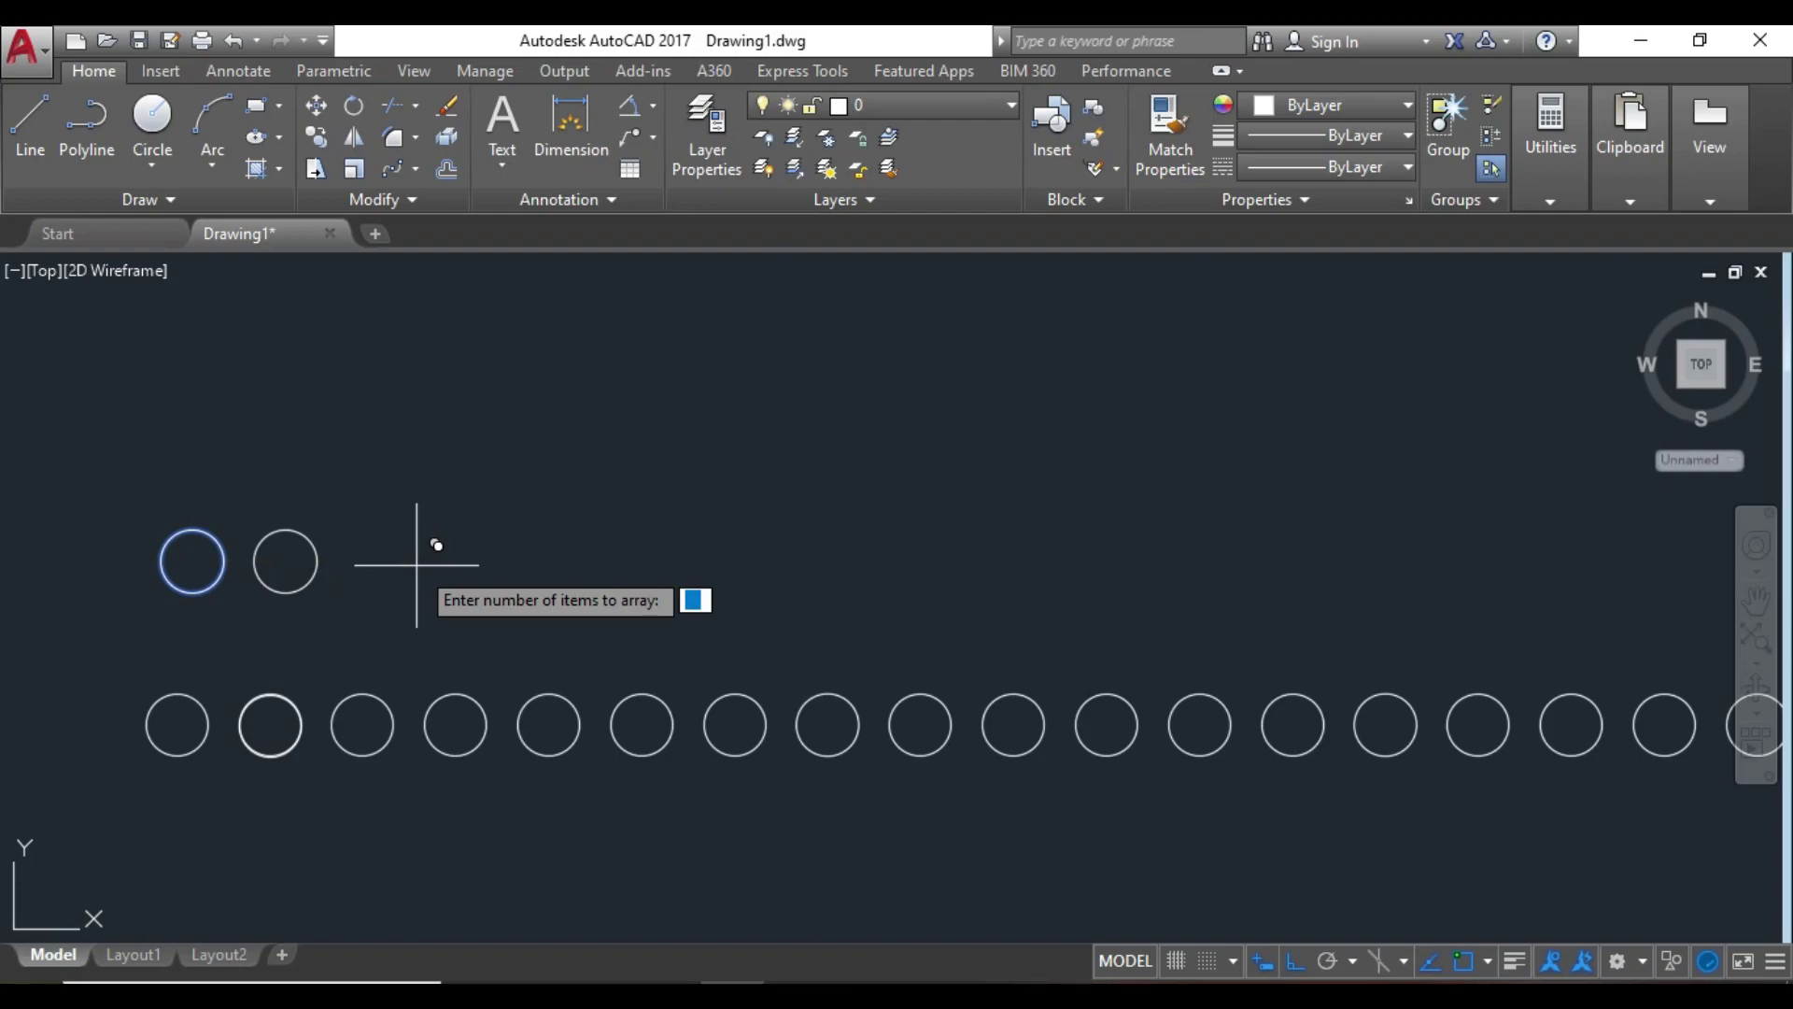
type("2")
type("00")
key("Return")
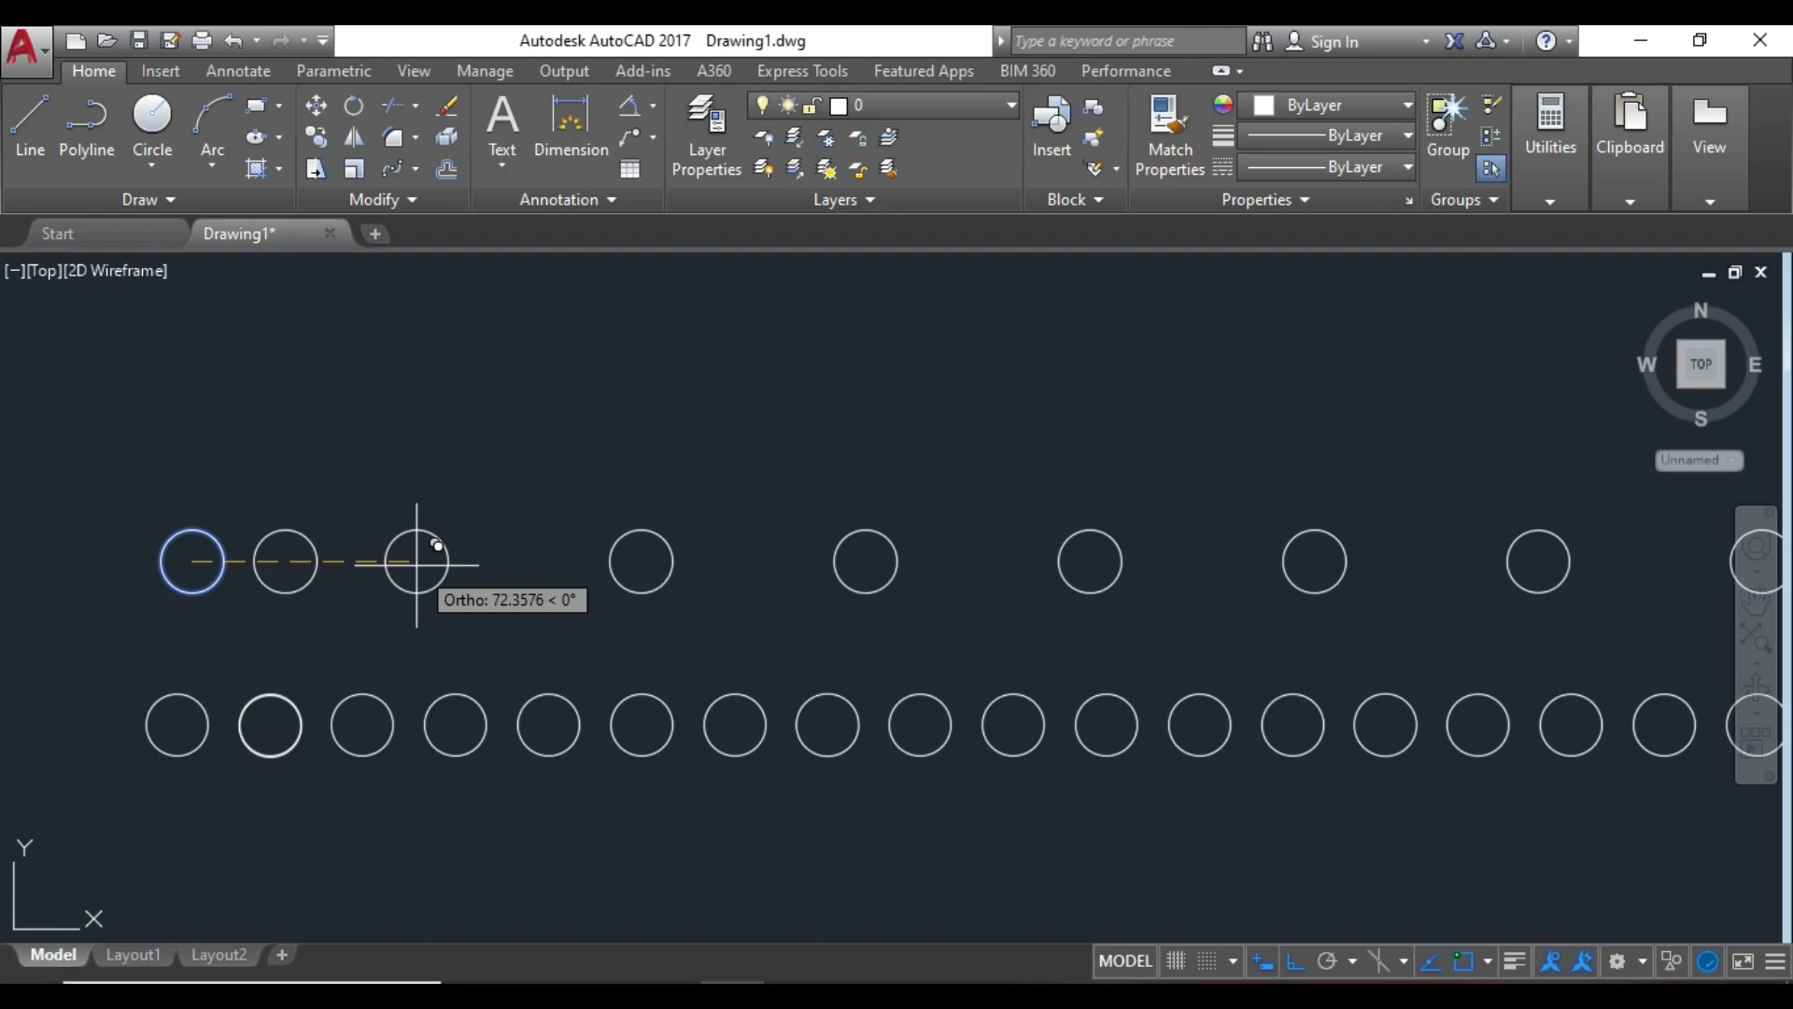
type("30")
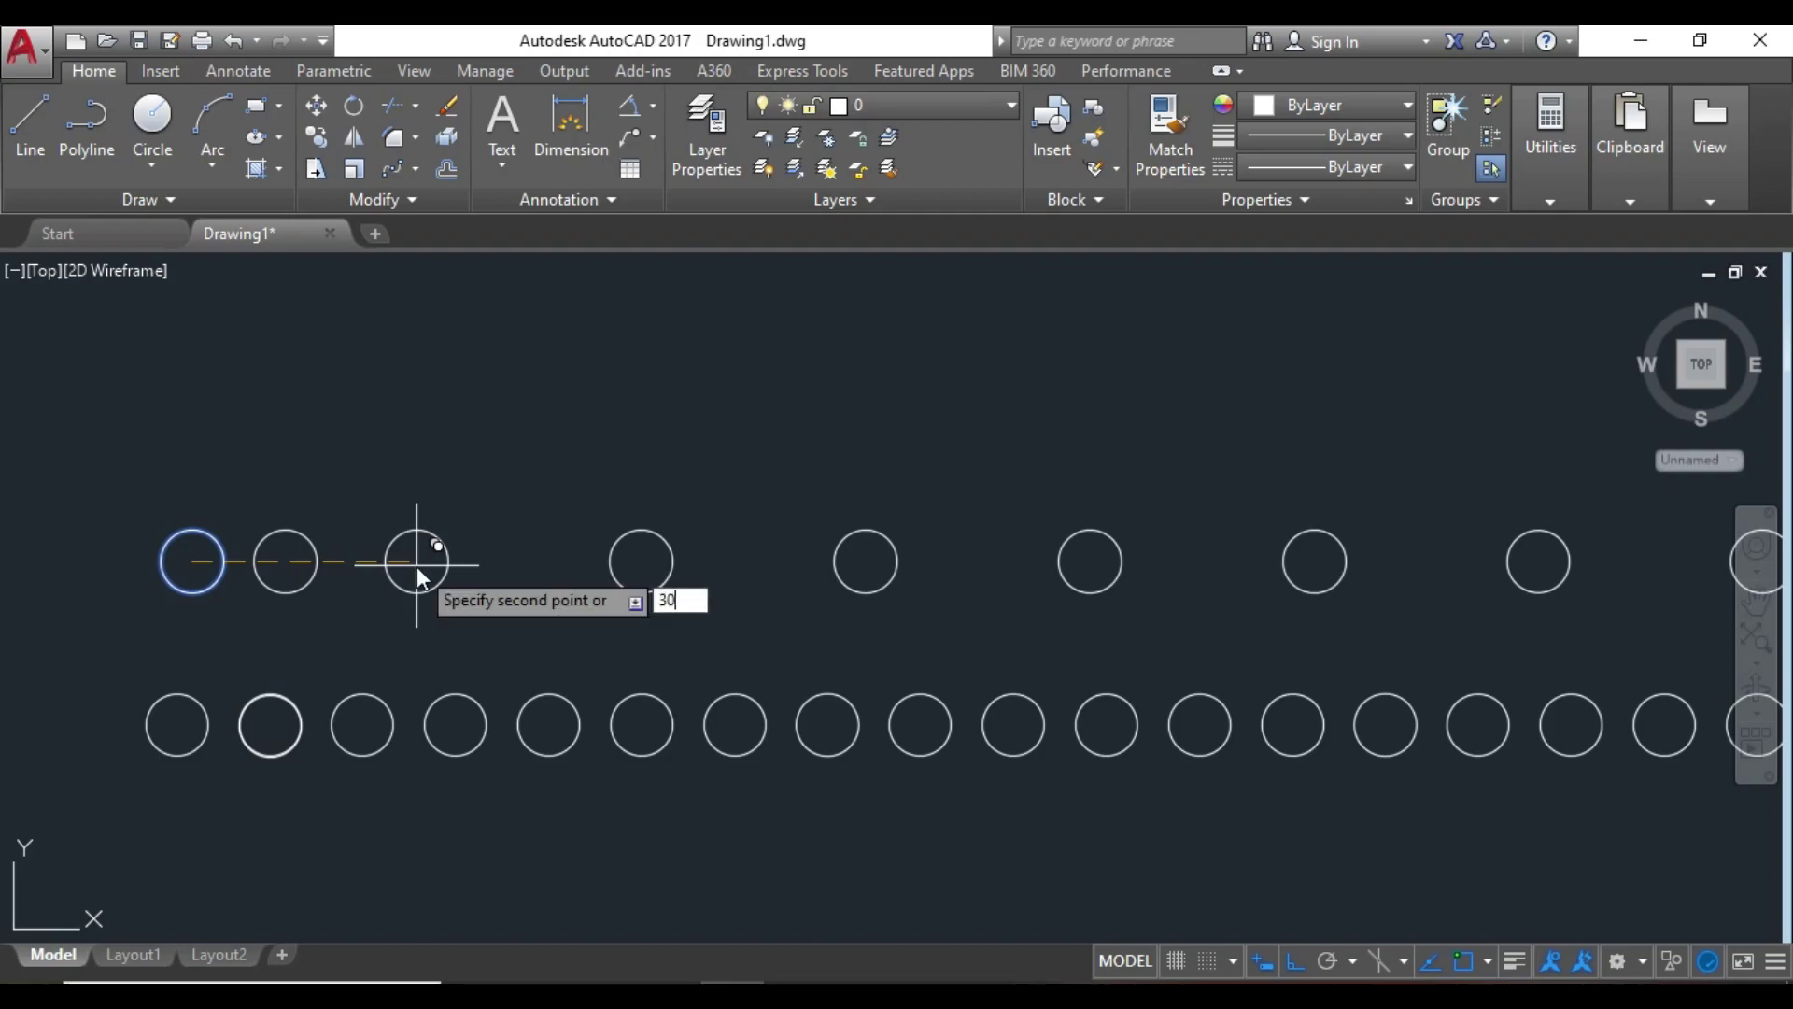
key("Return")
right_click(487, 445)
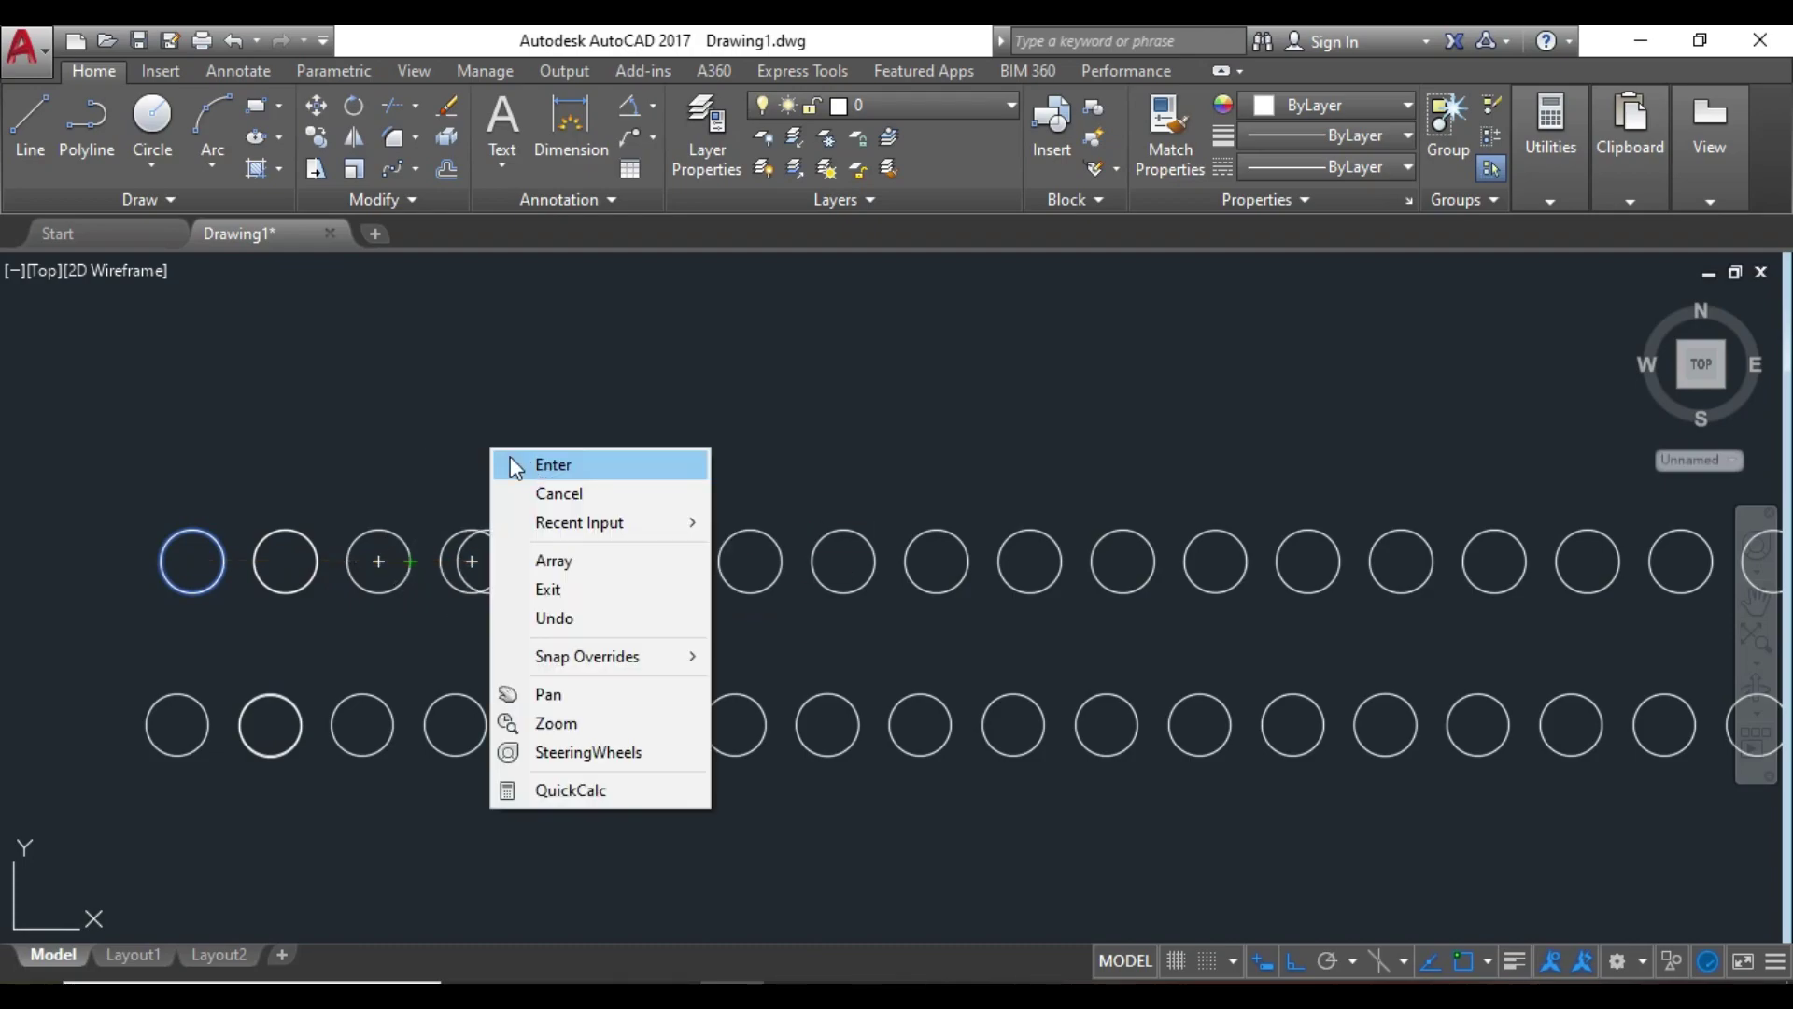
left_click(540, 468)
Zoom and pan back to bring the dimensioned reference drawing into view.
scroll(540, 468, "down", 5)
scroll(453, 612, "down", 2)
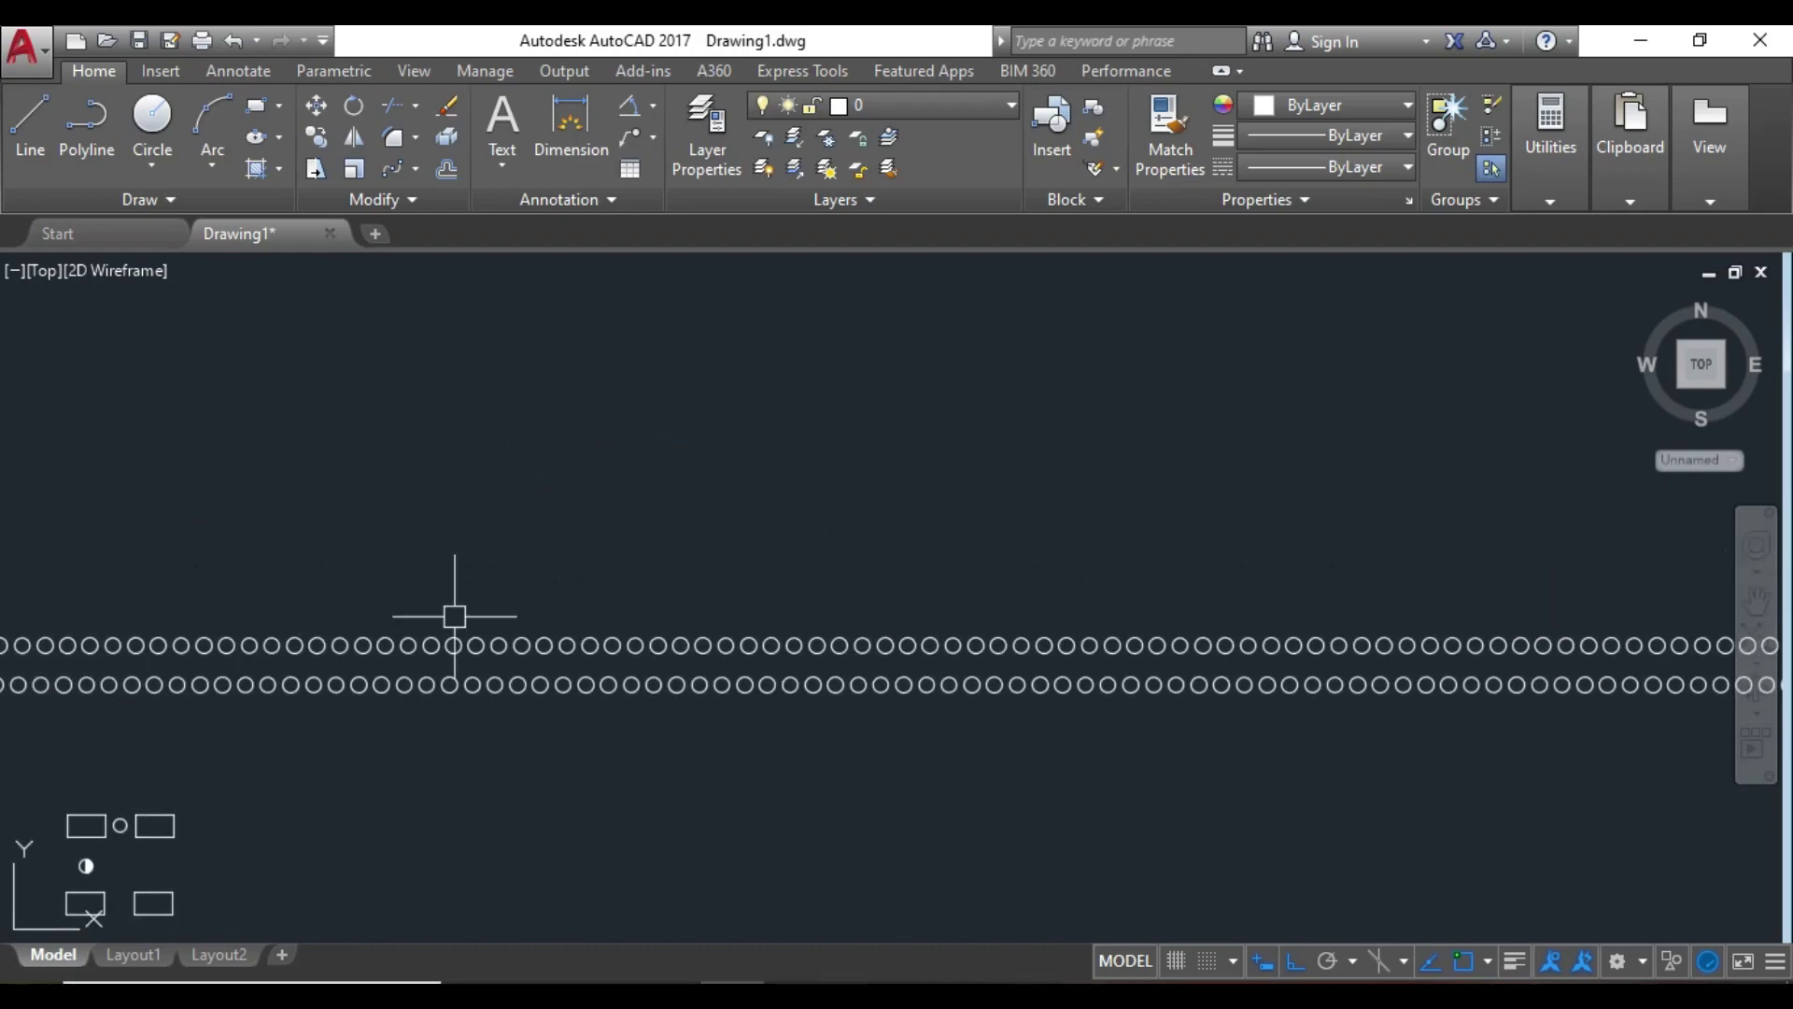
scroll(653, 629, "down", 1)
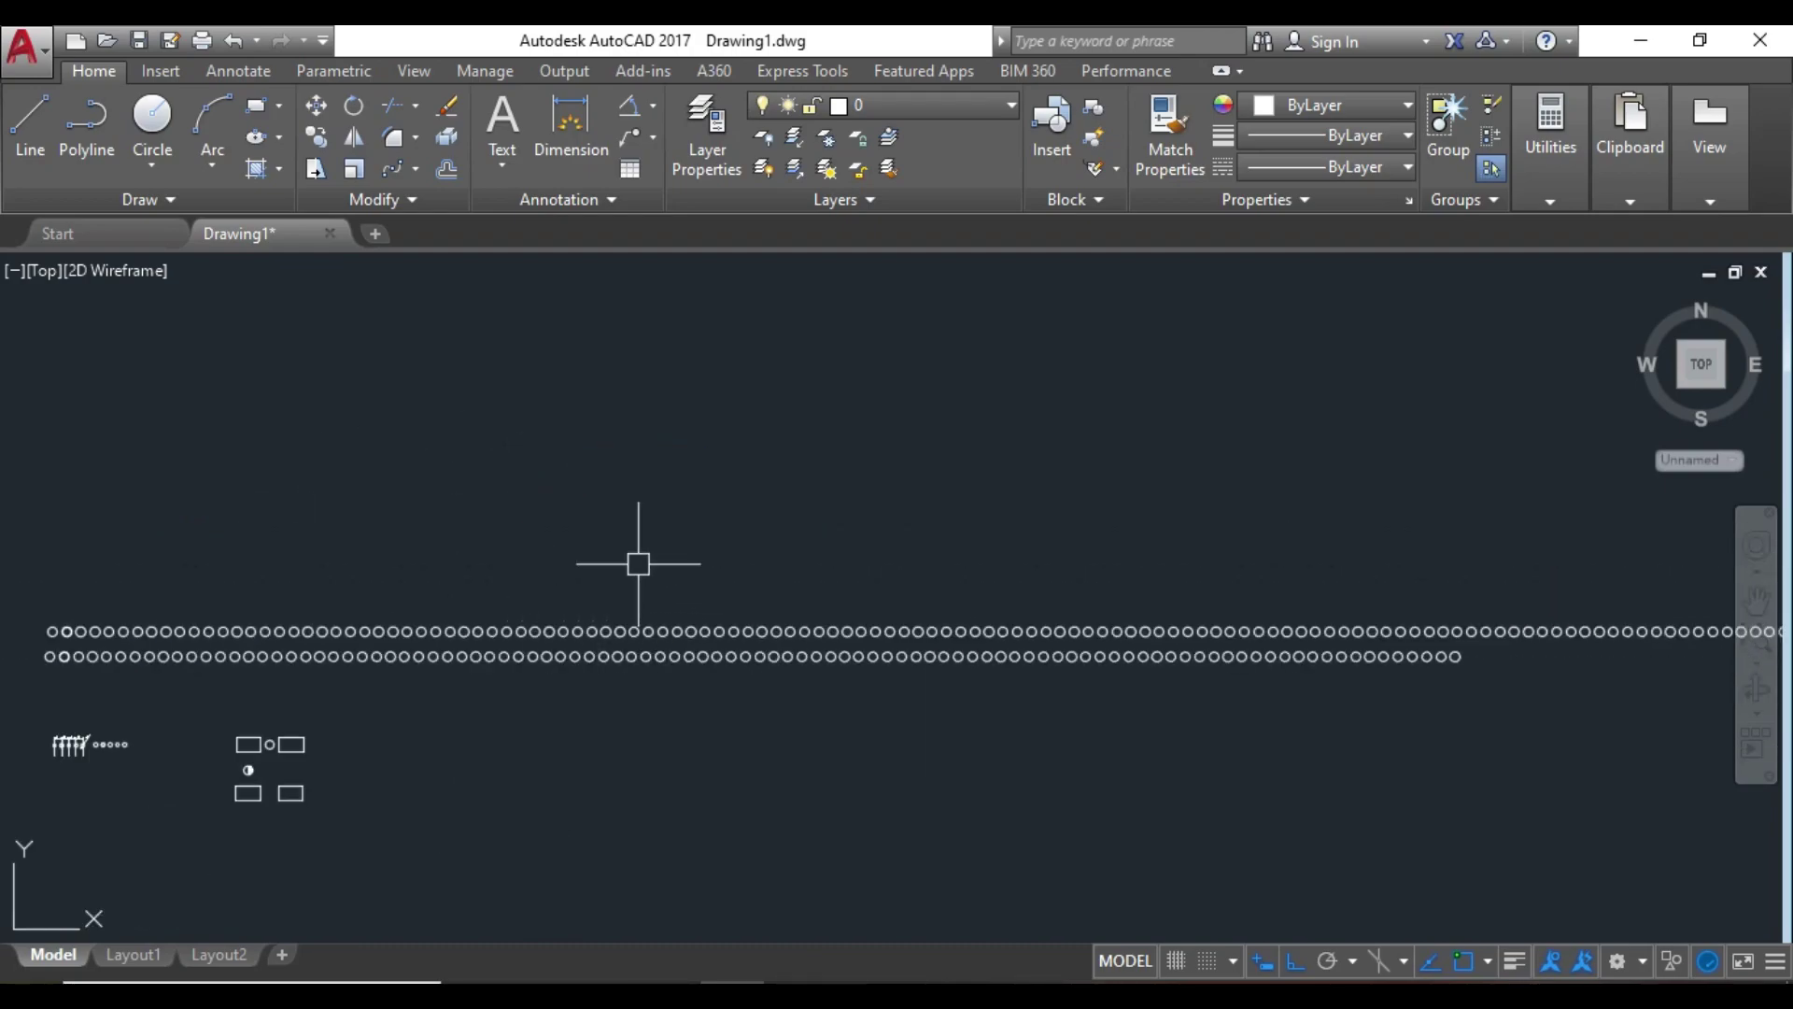
scroll(61, 781, "up", 7)
middle_click_drag(117, 729, 560, 738)
scroll(613, 732, "up", 2)
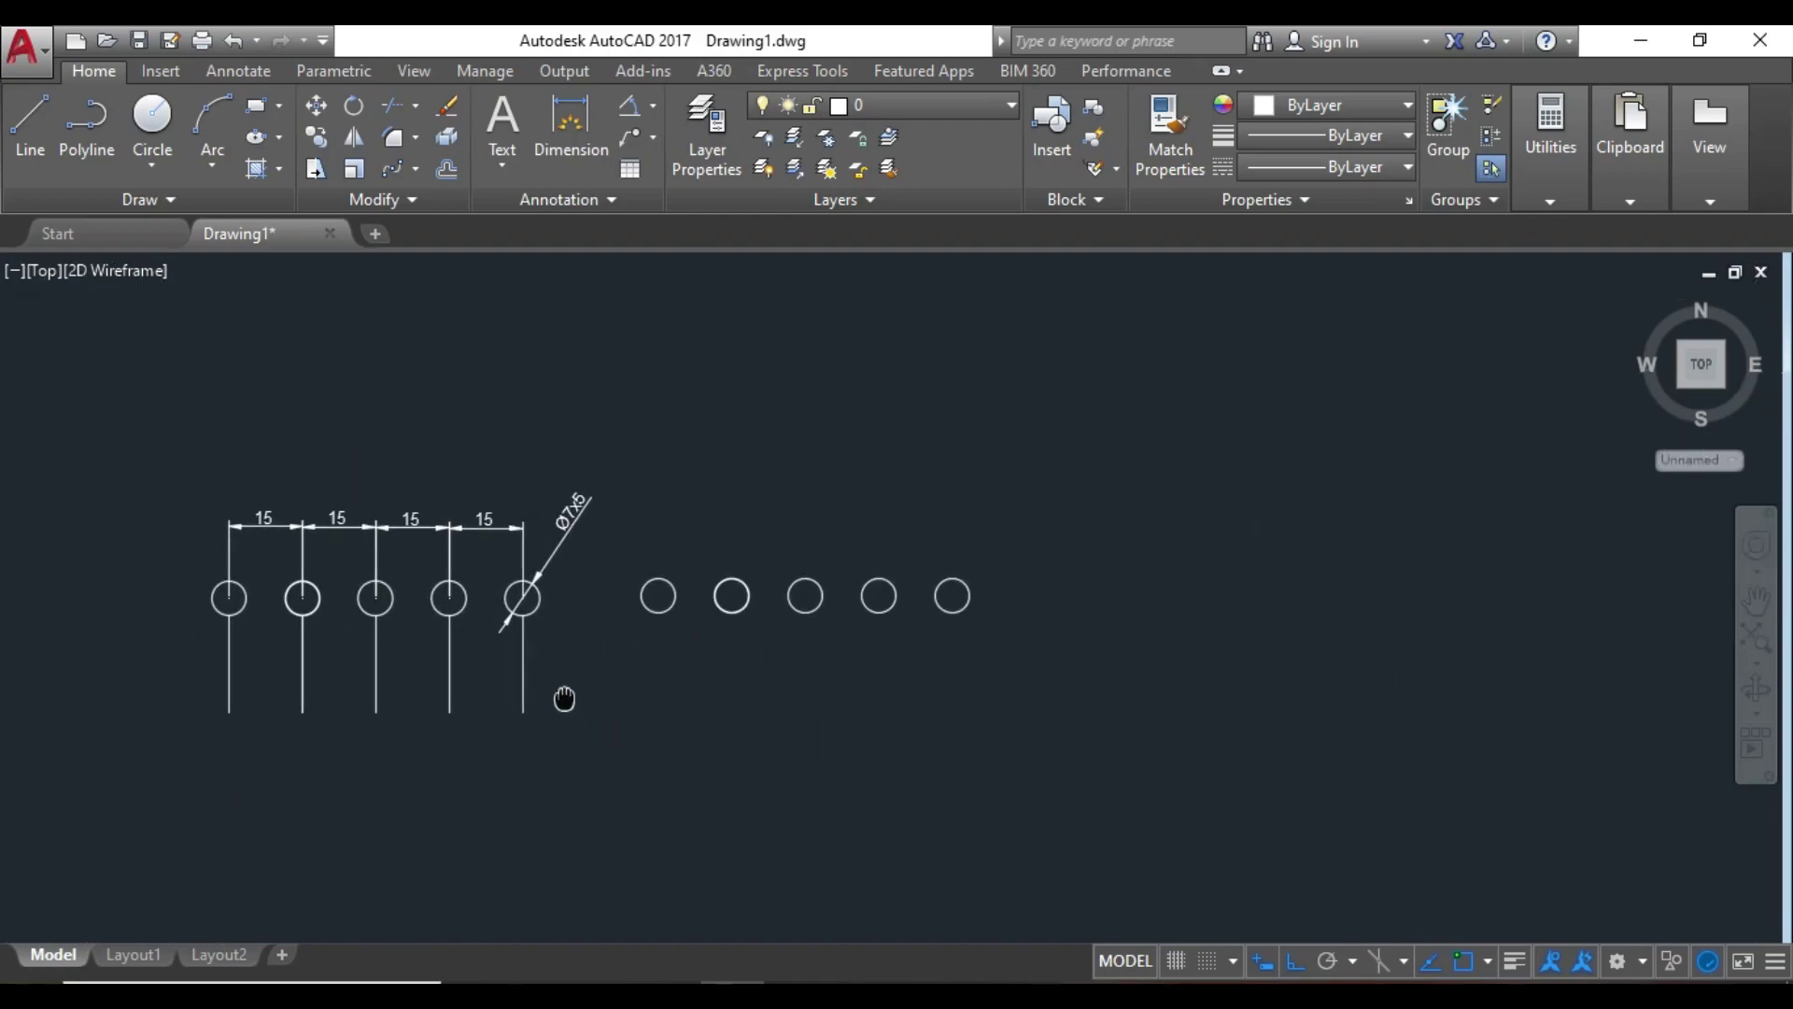
scroll(600, 668, "up", 2)
Draw a vertical line down from the first new circle's bottom point.
middle_click_drag(869, 620, 1041, 595)
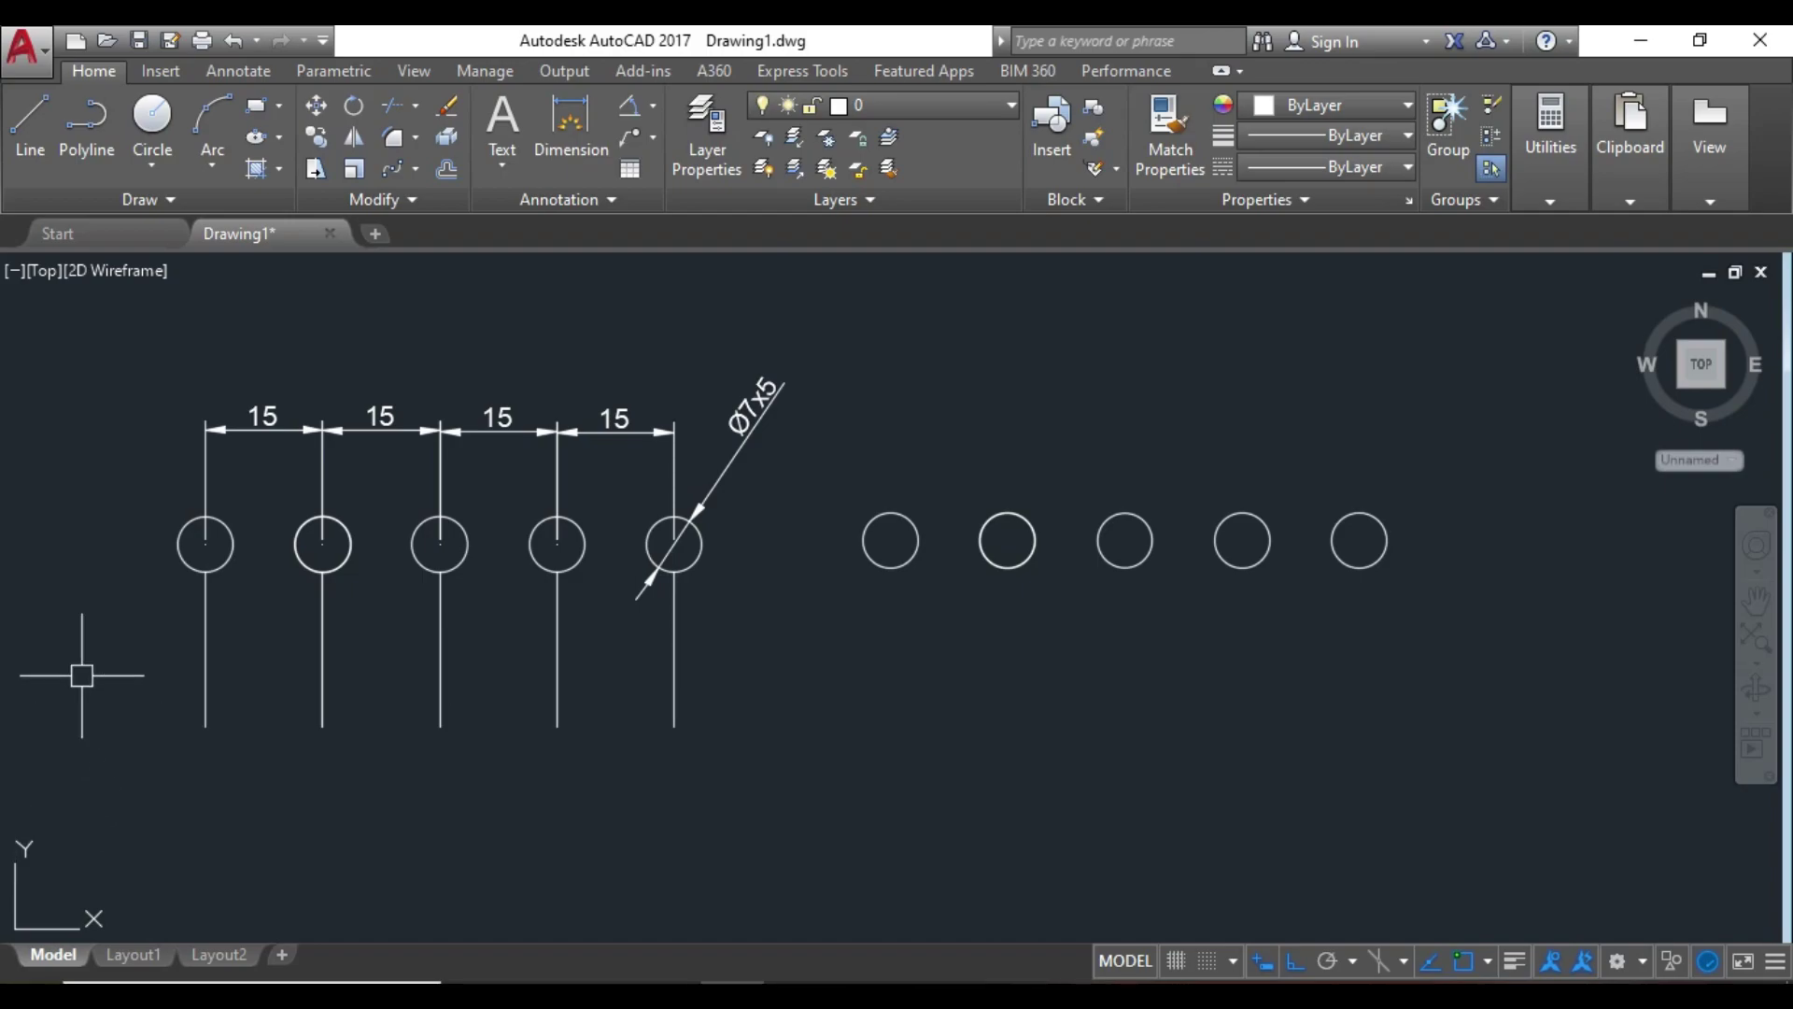
key("l")
key("Return")
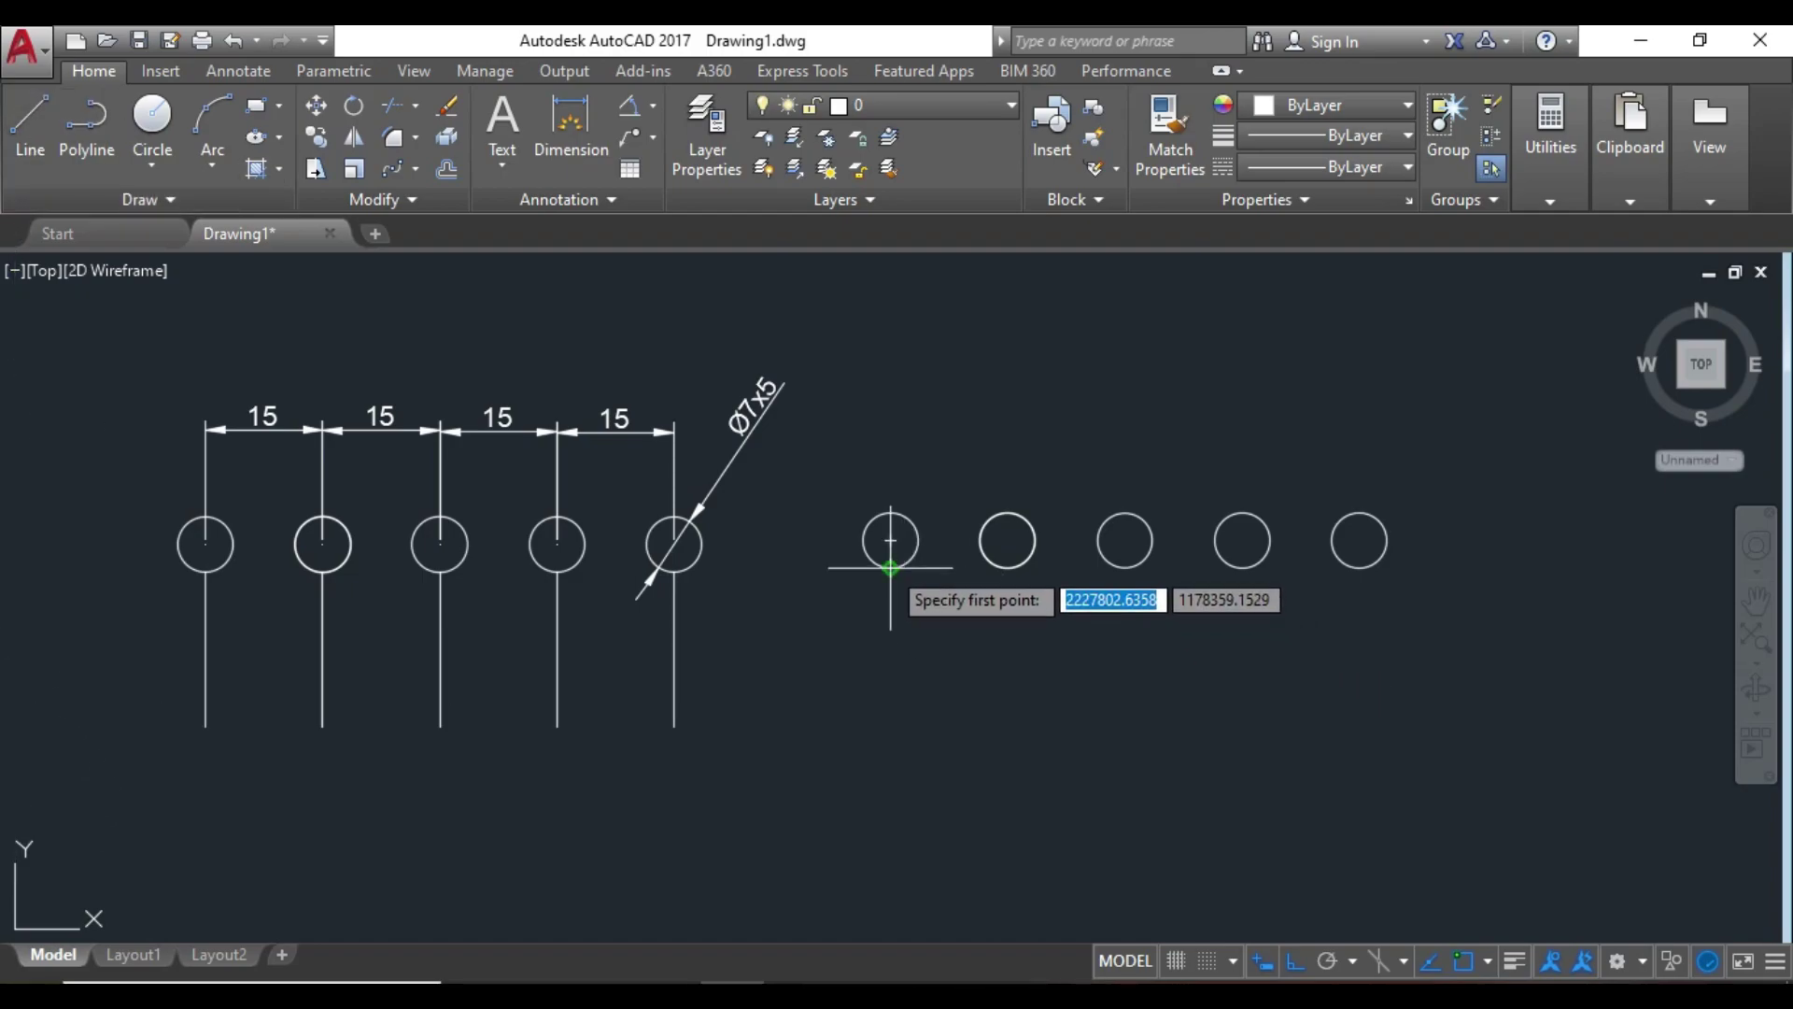
left_click(890, 567)
left_click(894, 735)
right_click(1013, 664)
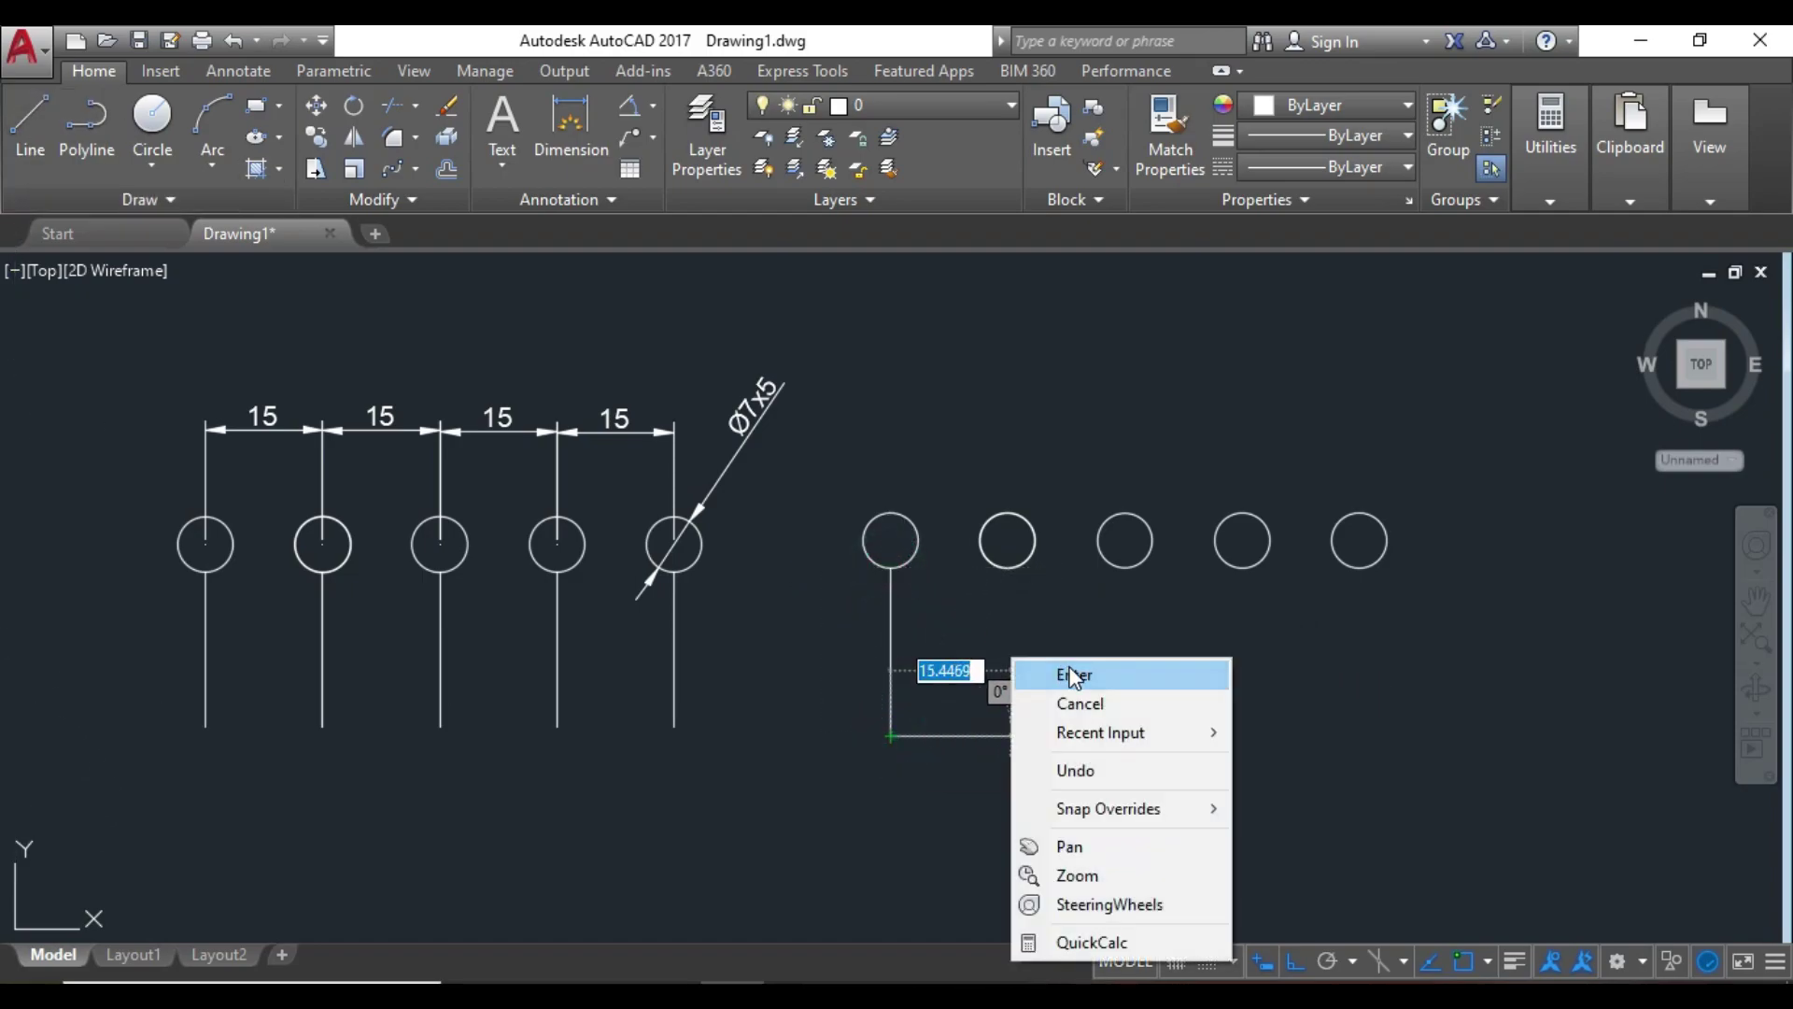
left_click(1032, 676)
Select the vertical line and copy it 15 units to the right.
left_click(924, 674)
left_click(836, 641)
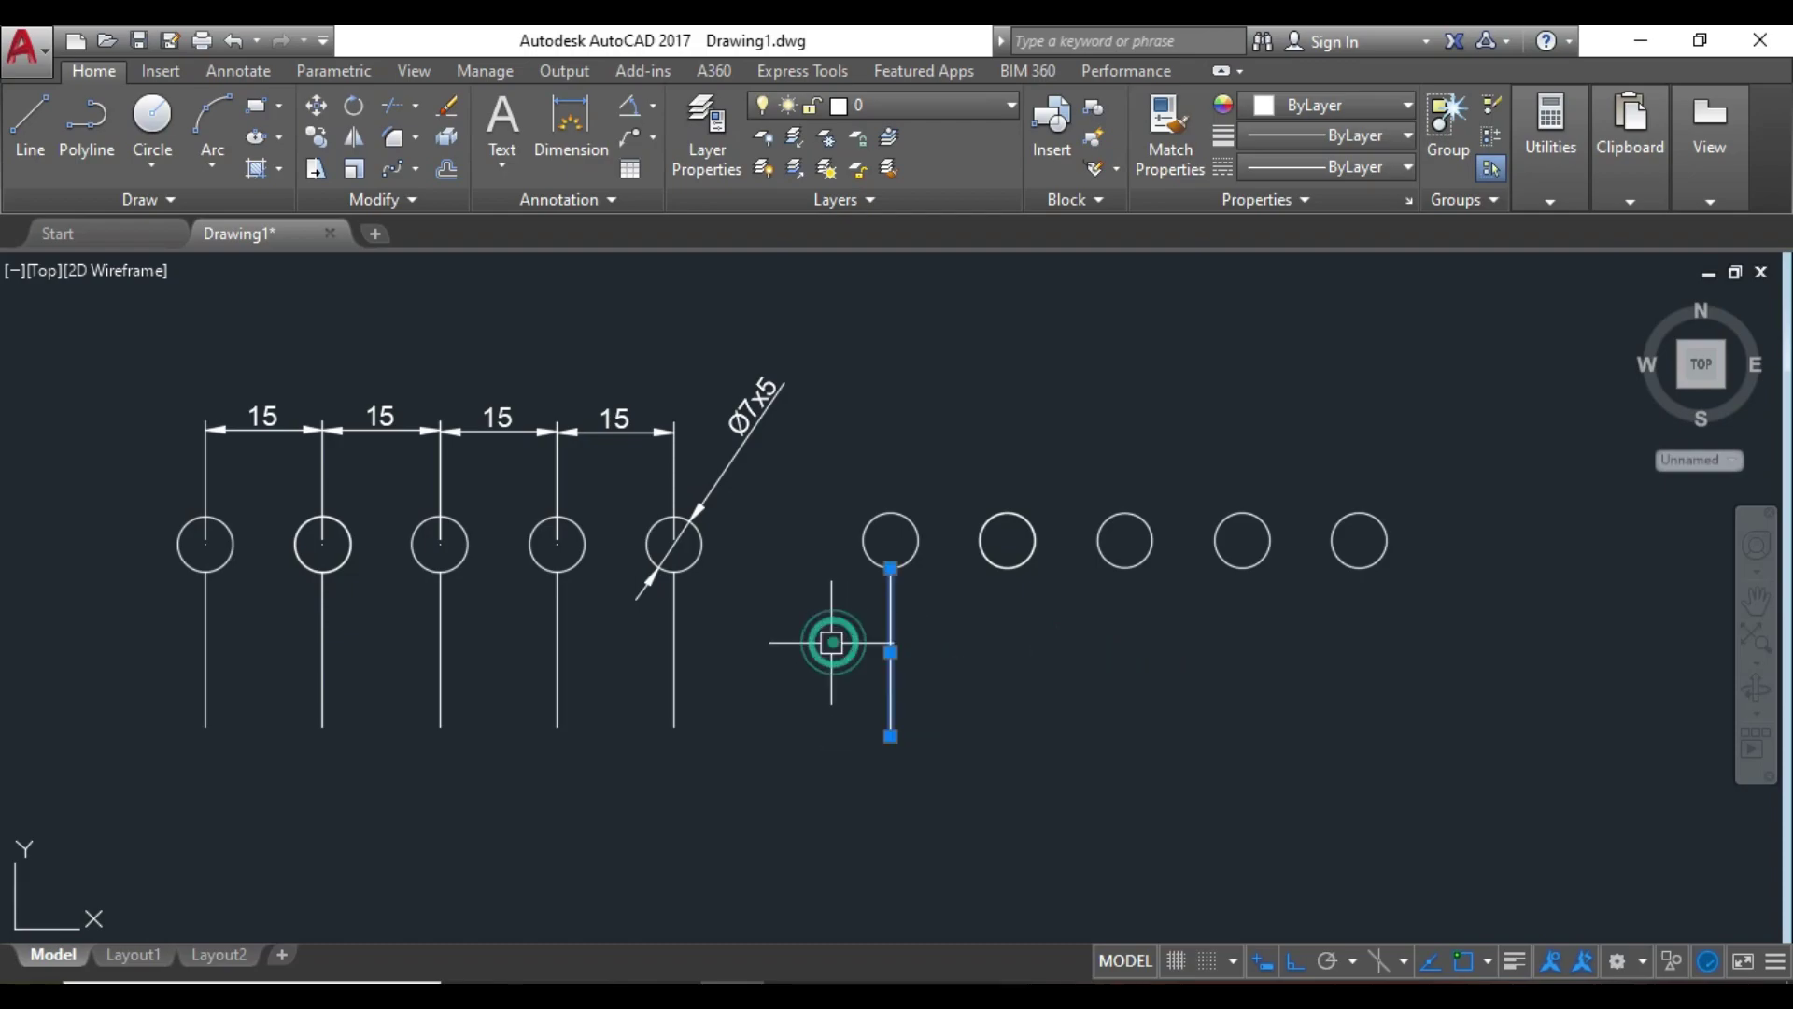
type("co")
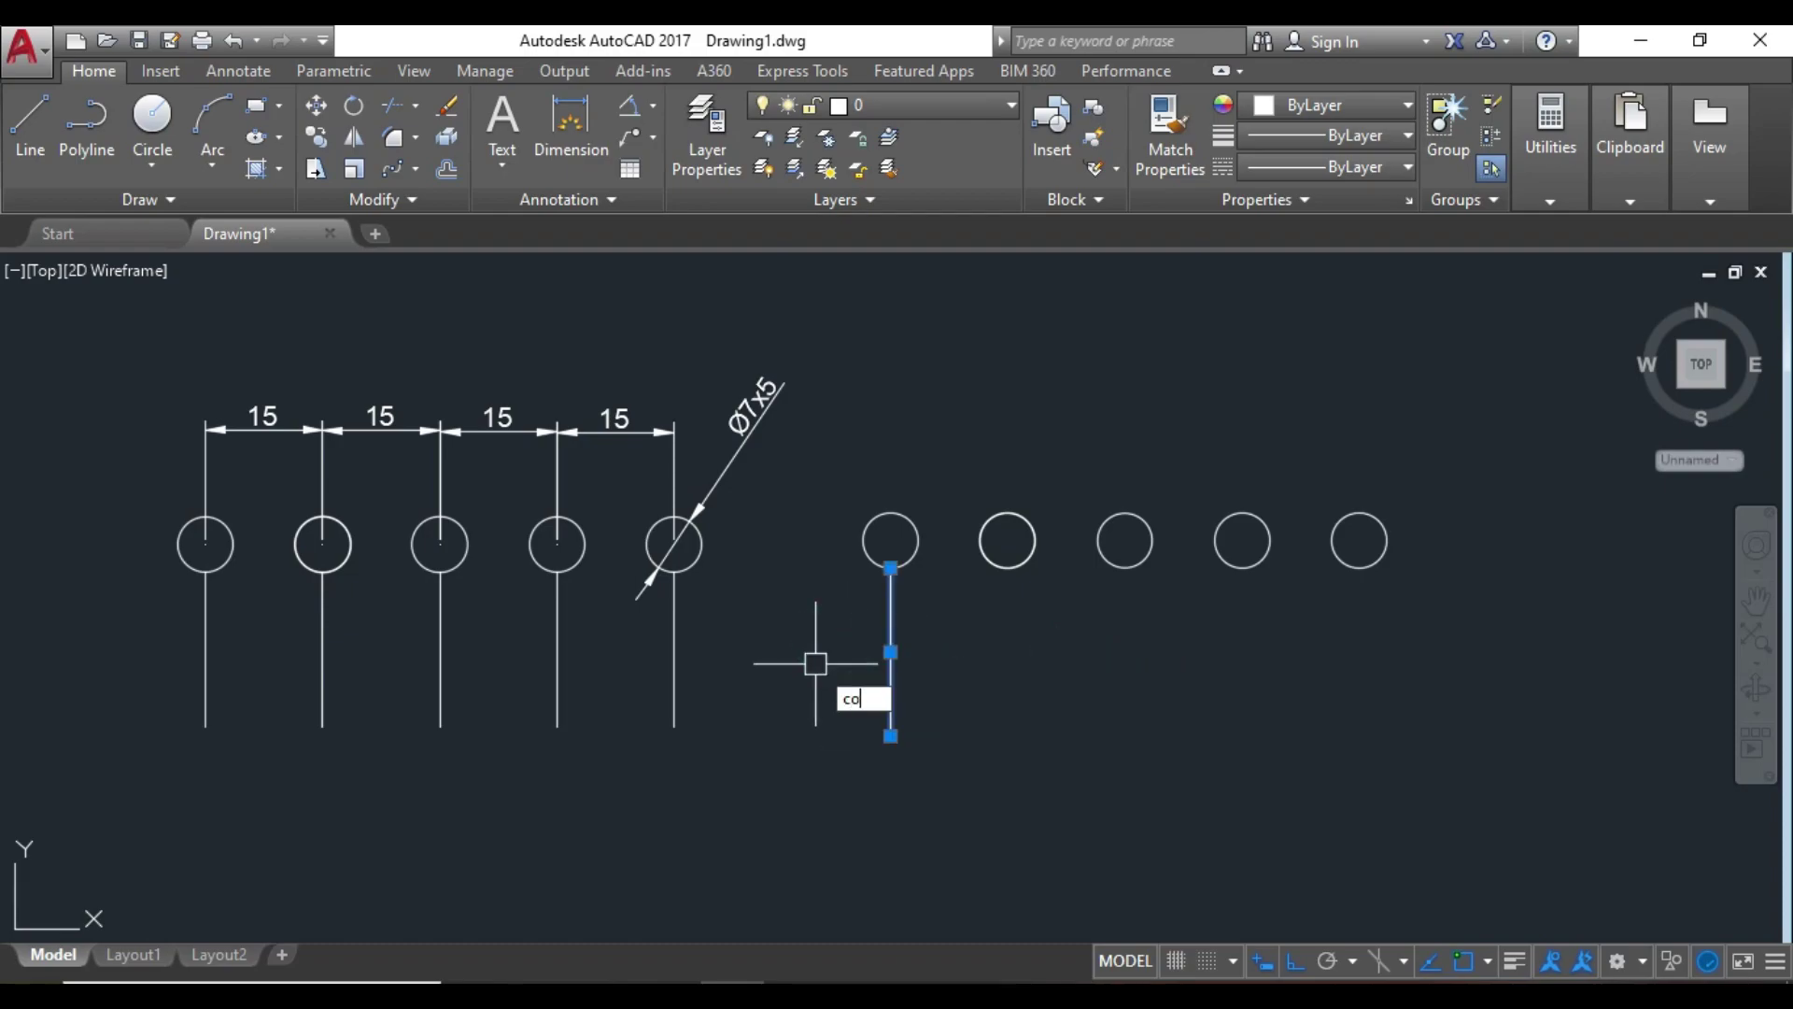
key("Return")
left_click(890, 568)
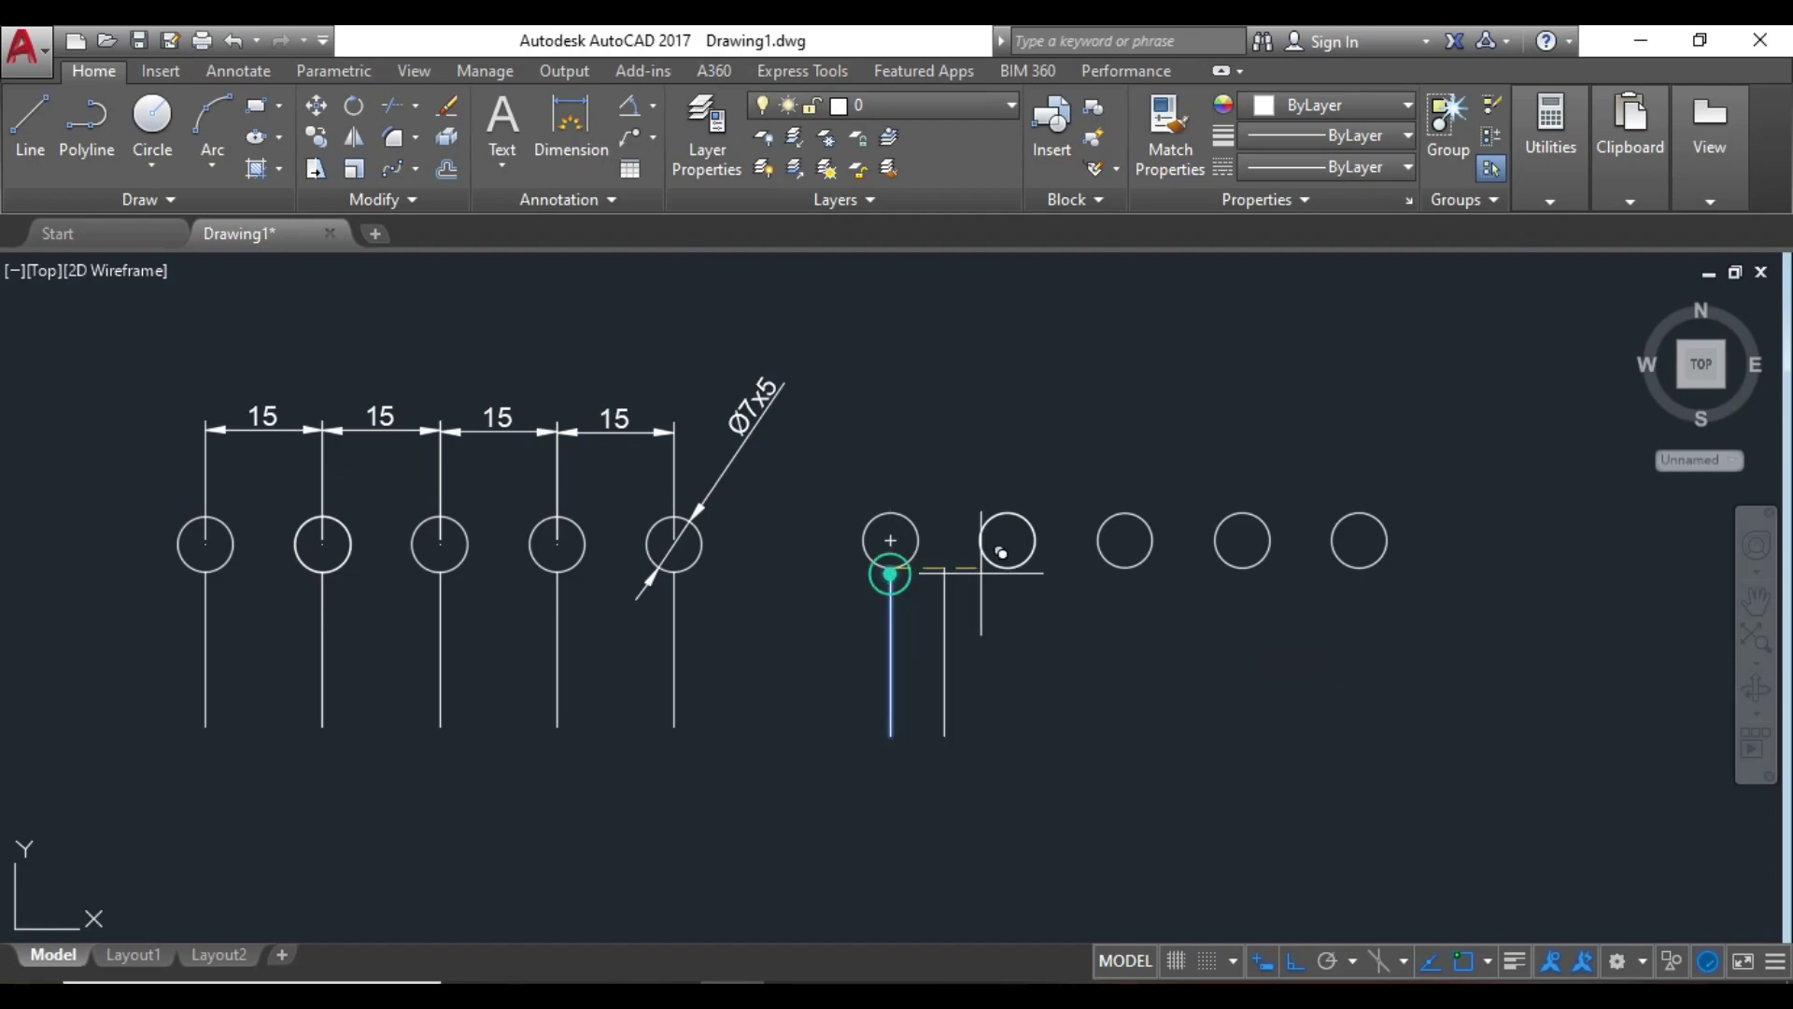
type("15")
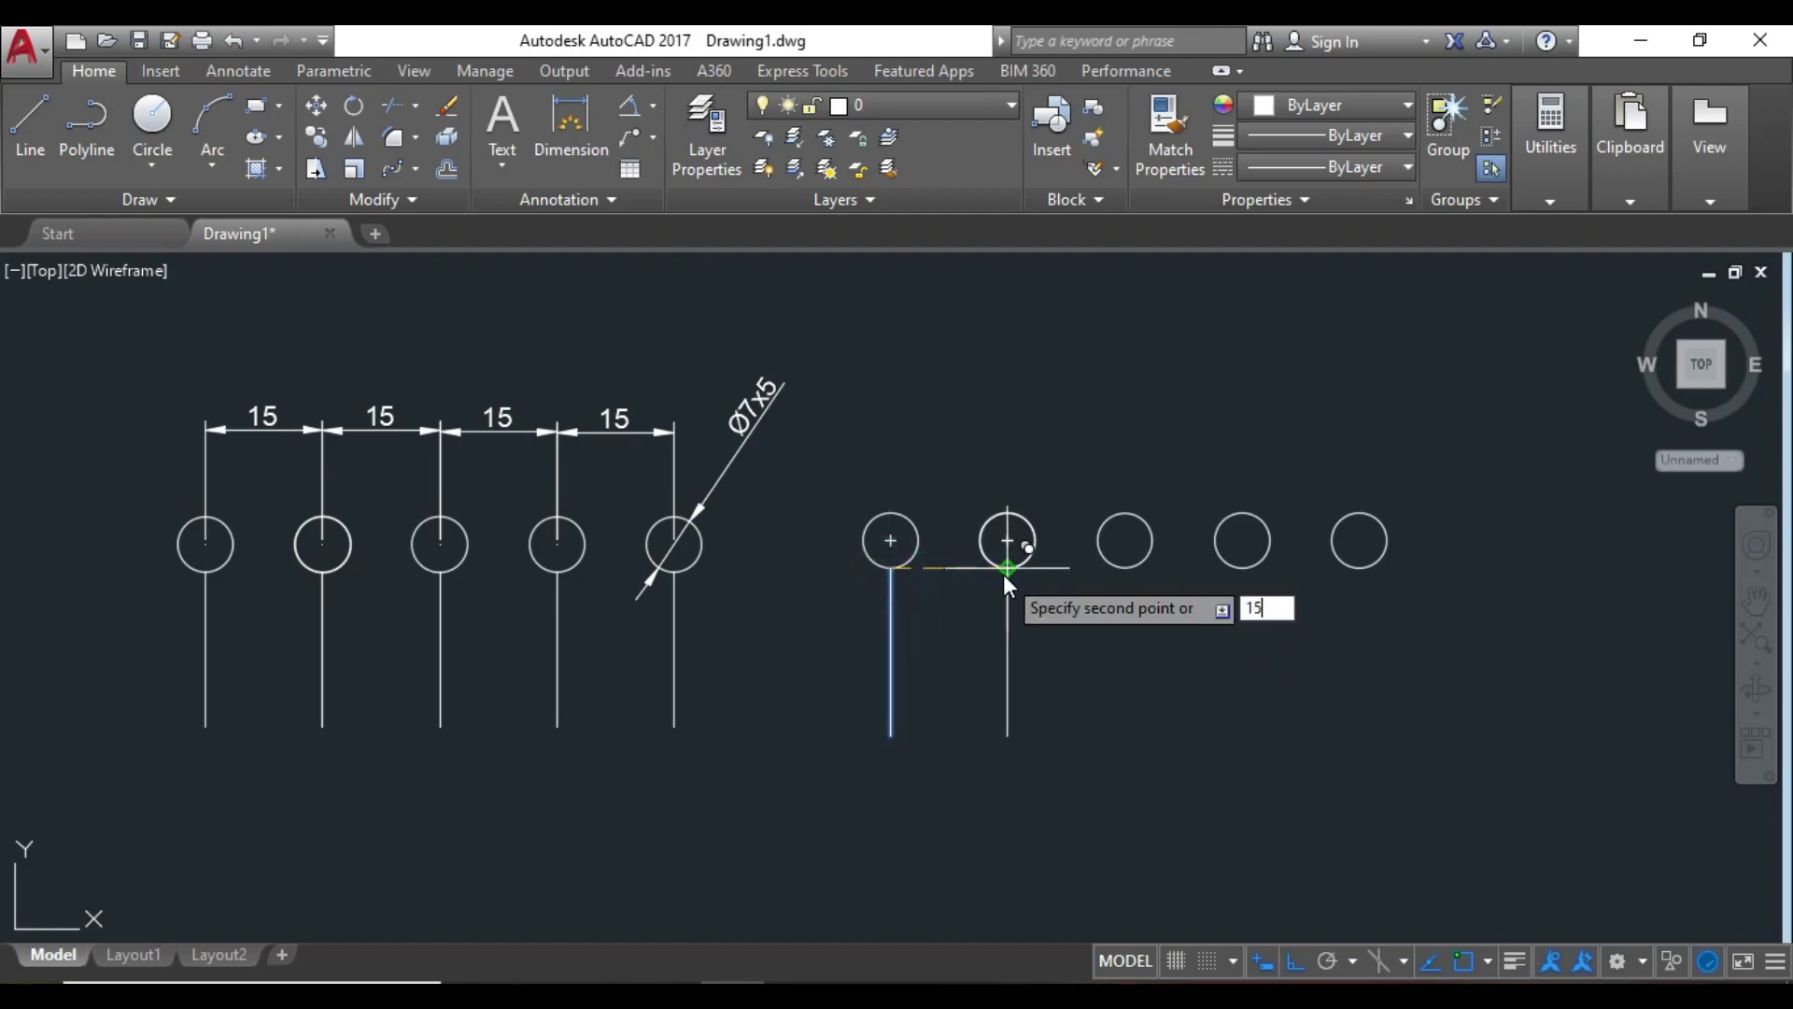
key("Return")
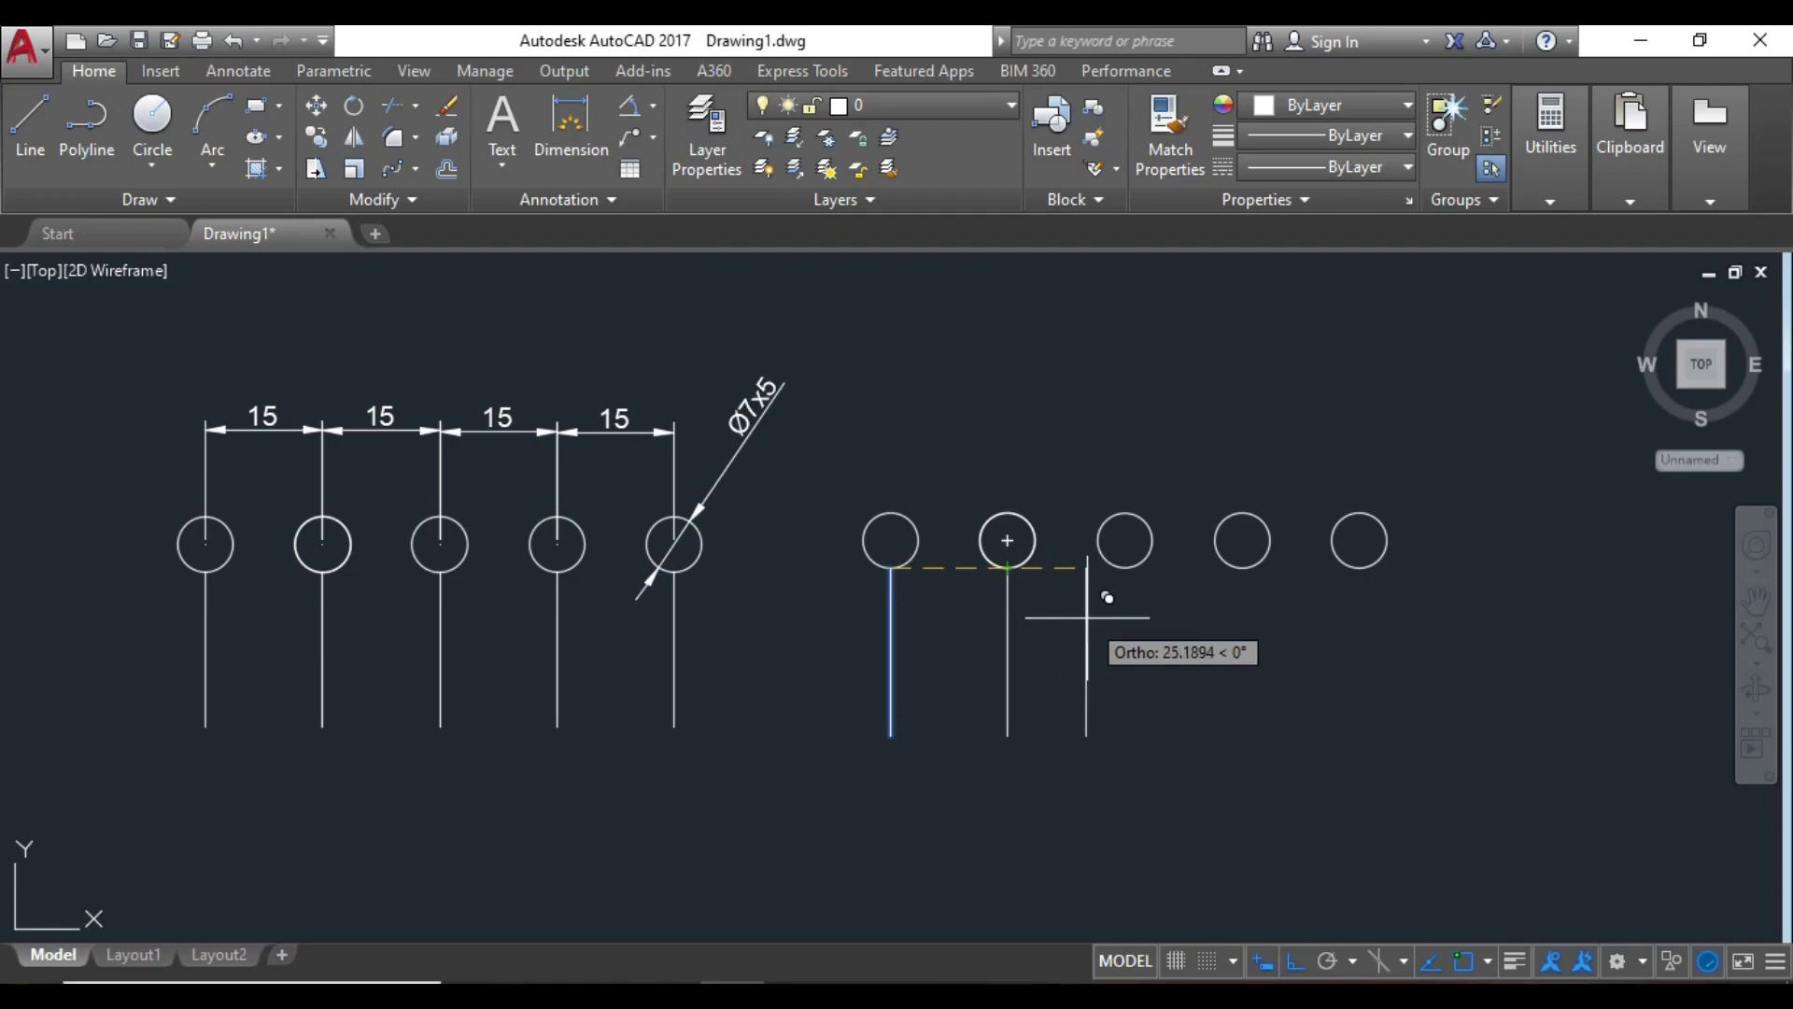
Array the line copies as 5 items spaced 15 apart, one under each circle.
type("a")
key("Return")
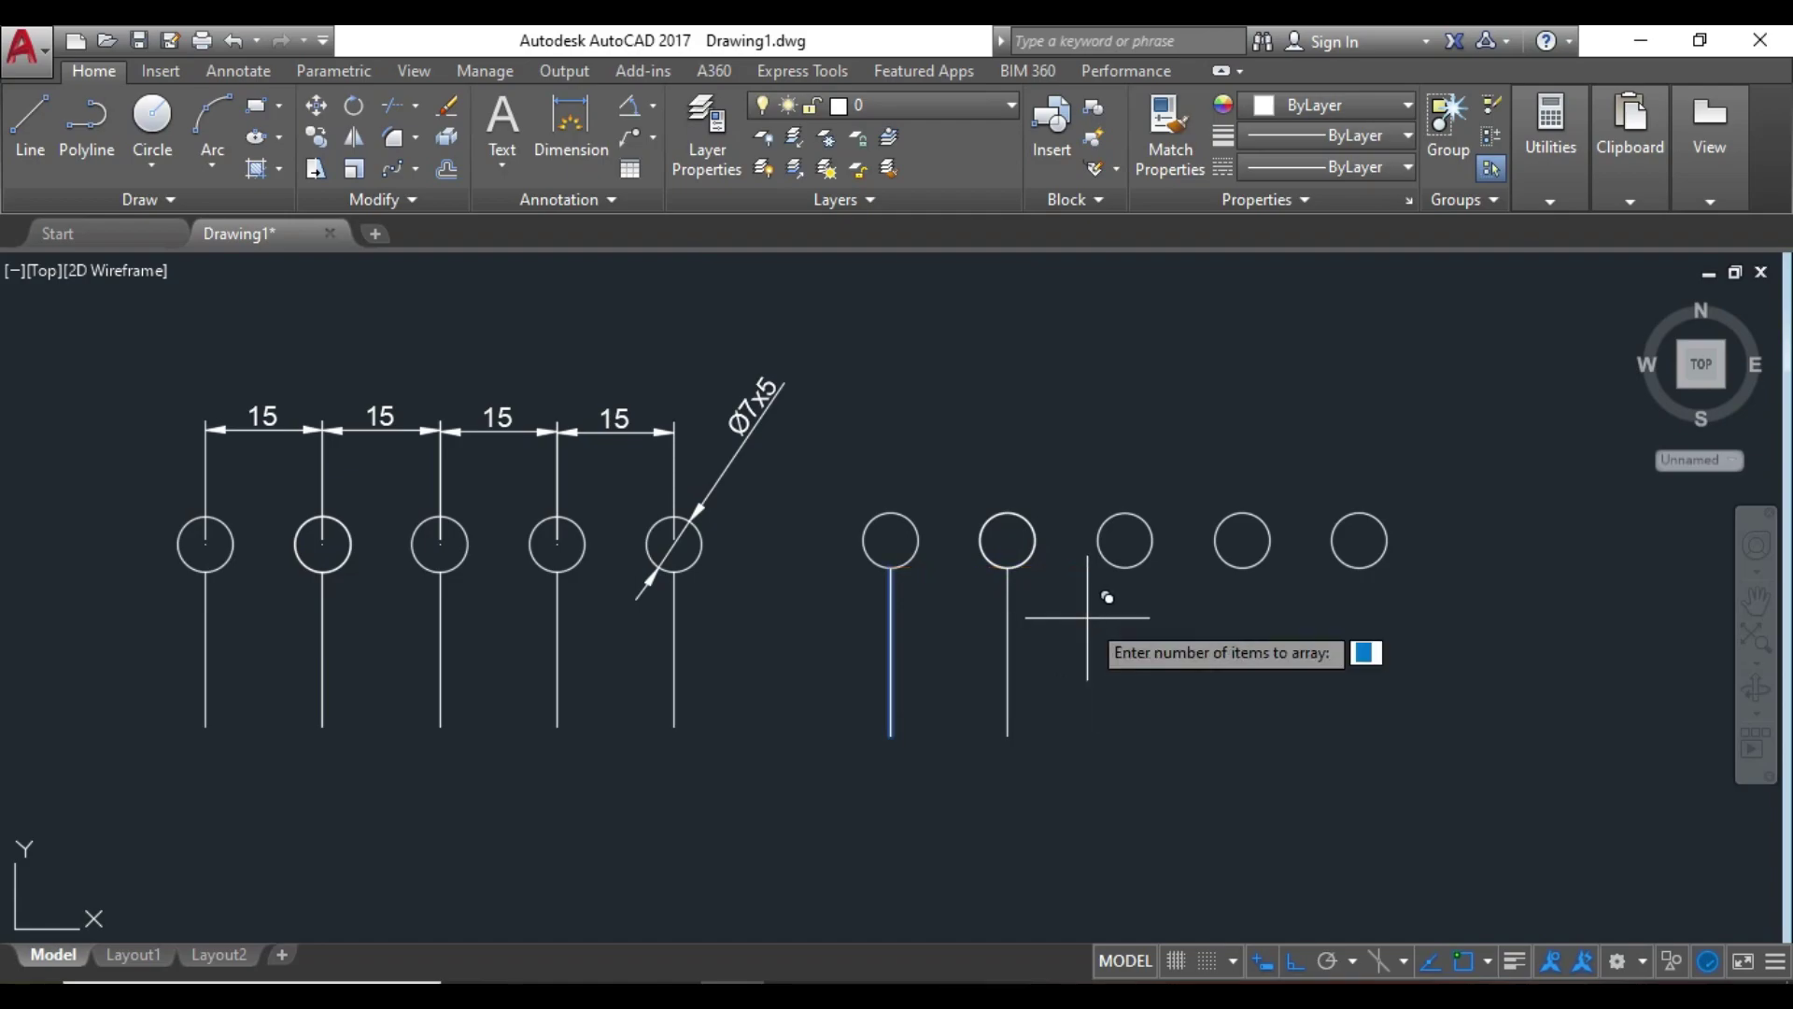
type("5")
key("Return")
type("15")
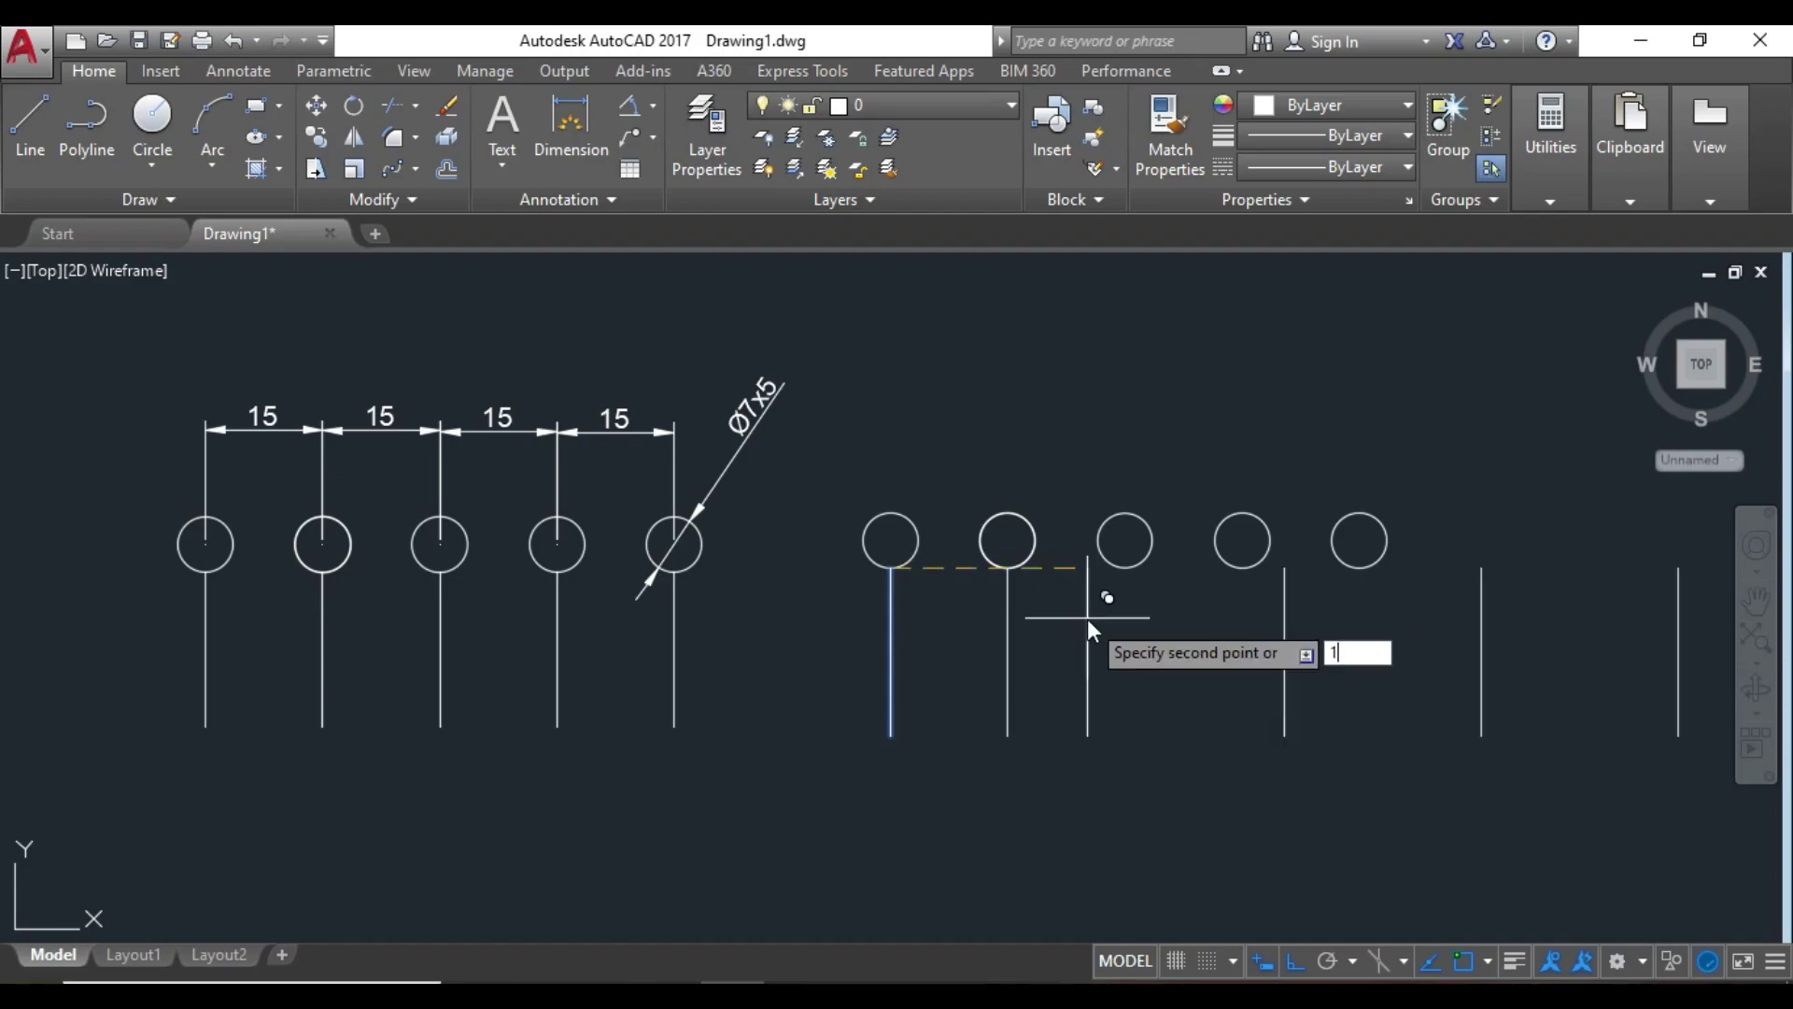
key("Return")
right_click(1098, 645)
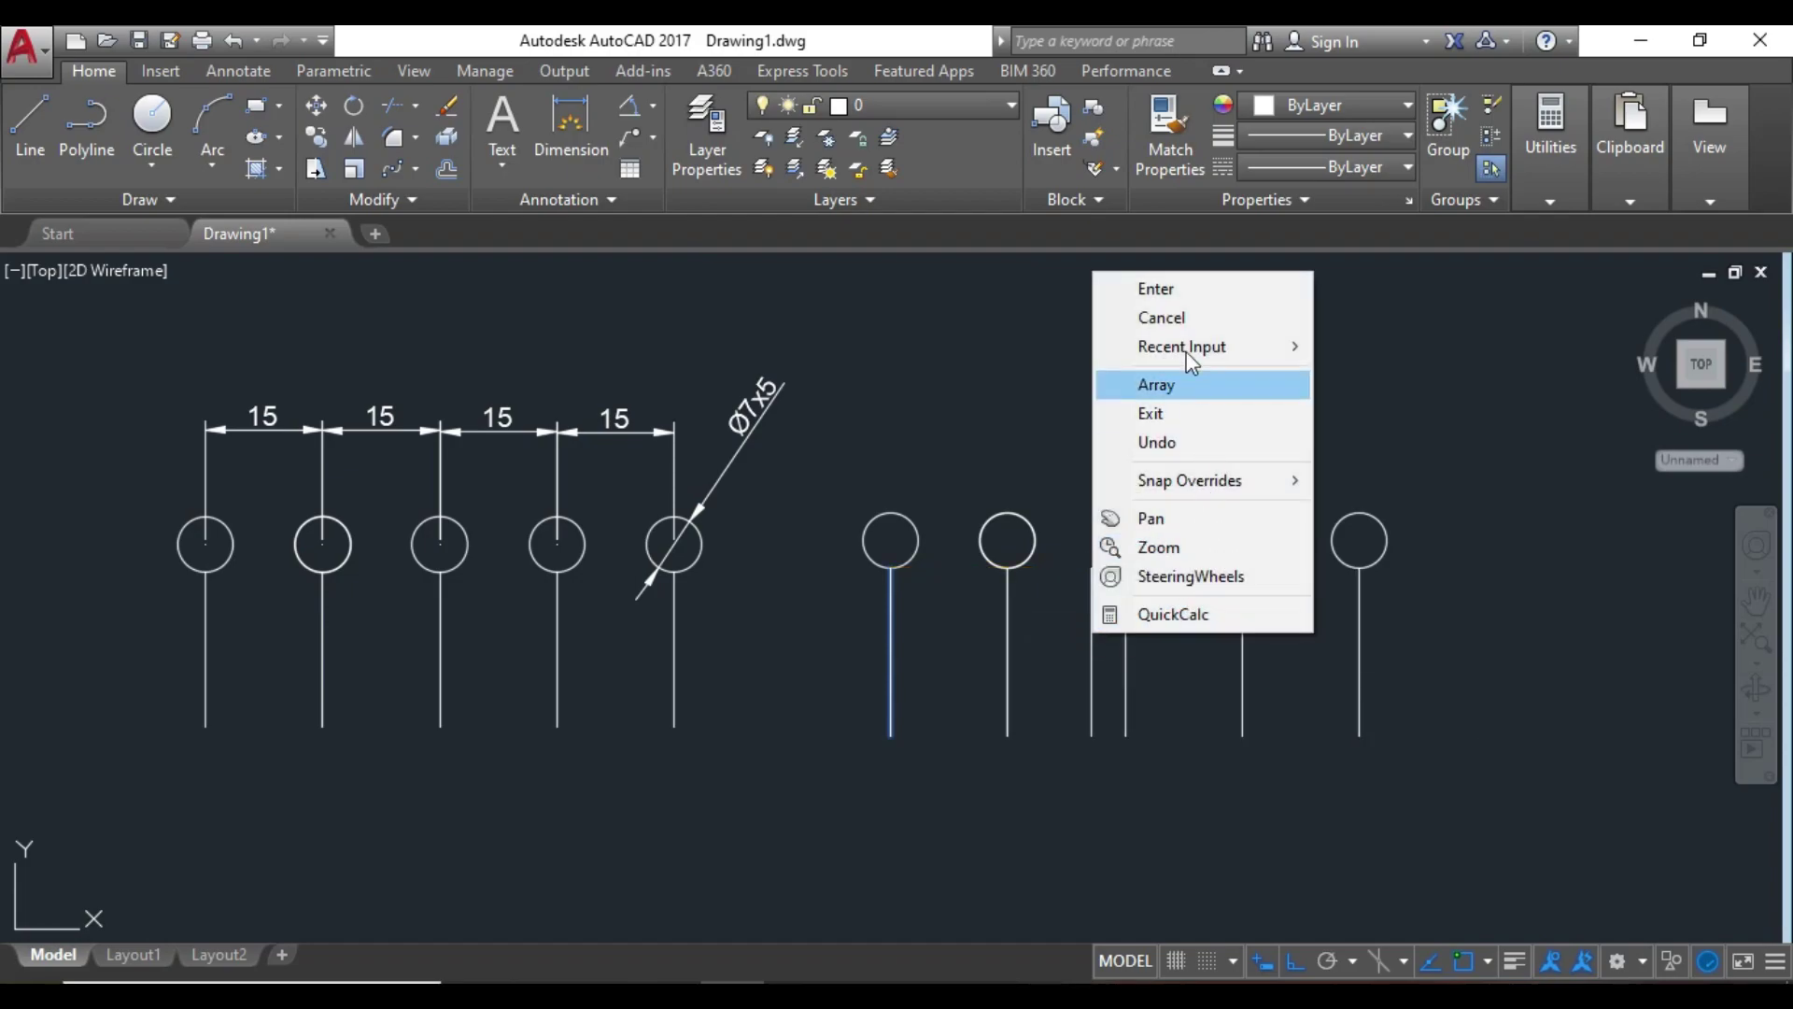
left_click(1161, 287)
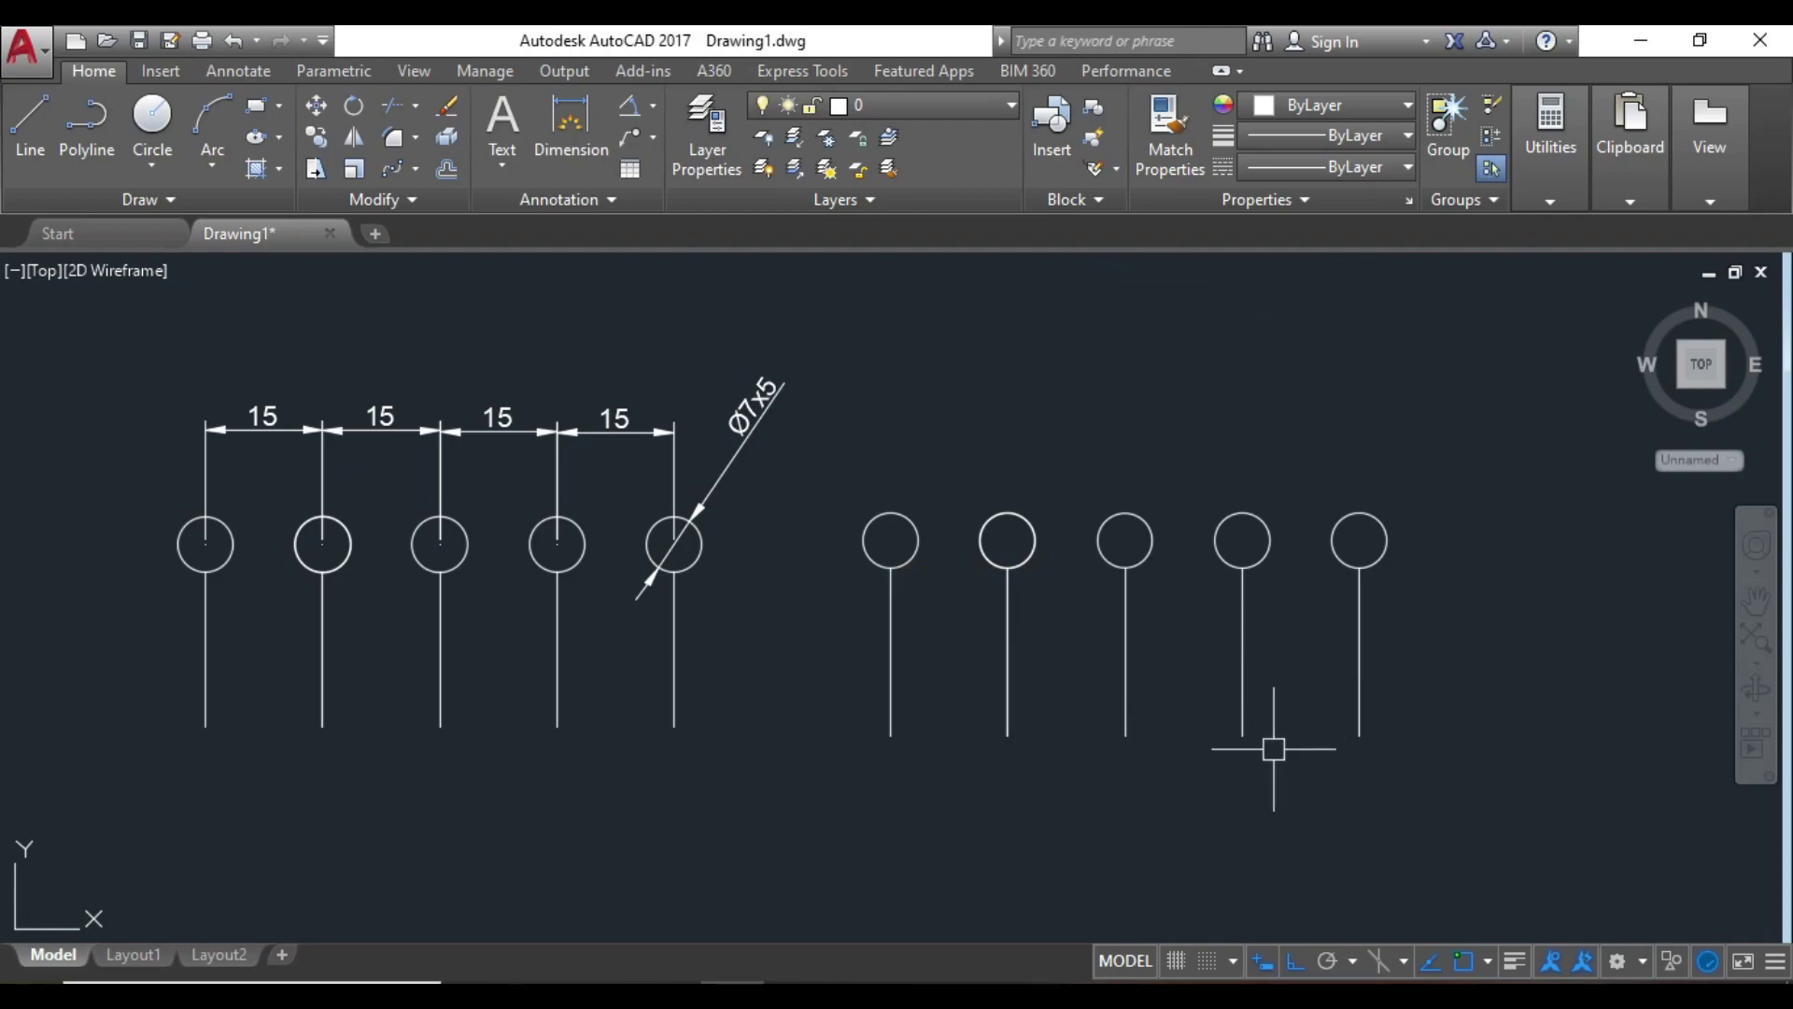